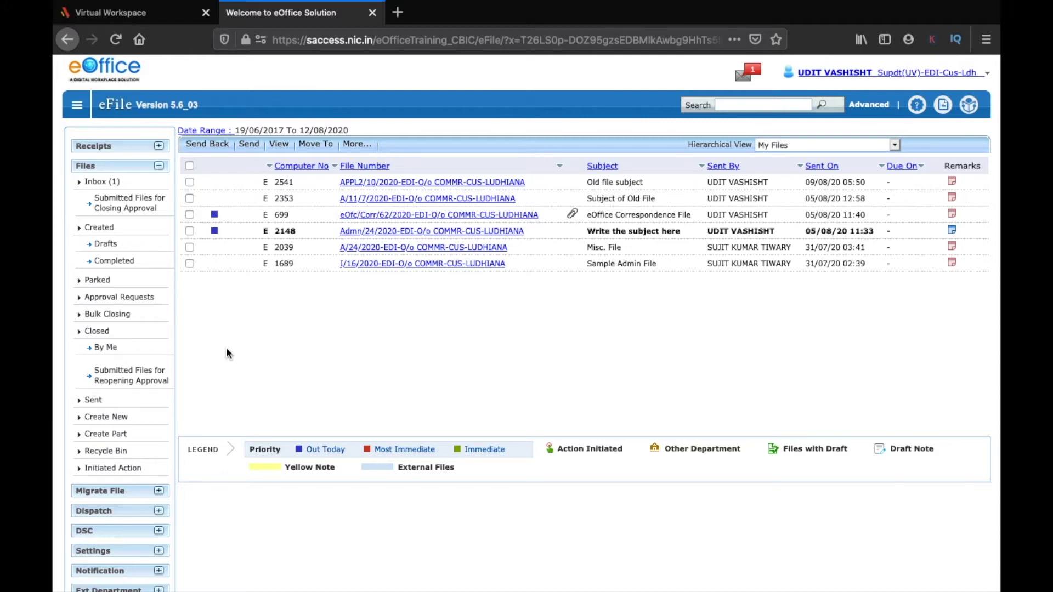
Open the Browse & Diarise form for receipts and upload the Standing Order No. 06/2020 PDF
left_click(128, 155)
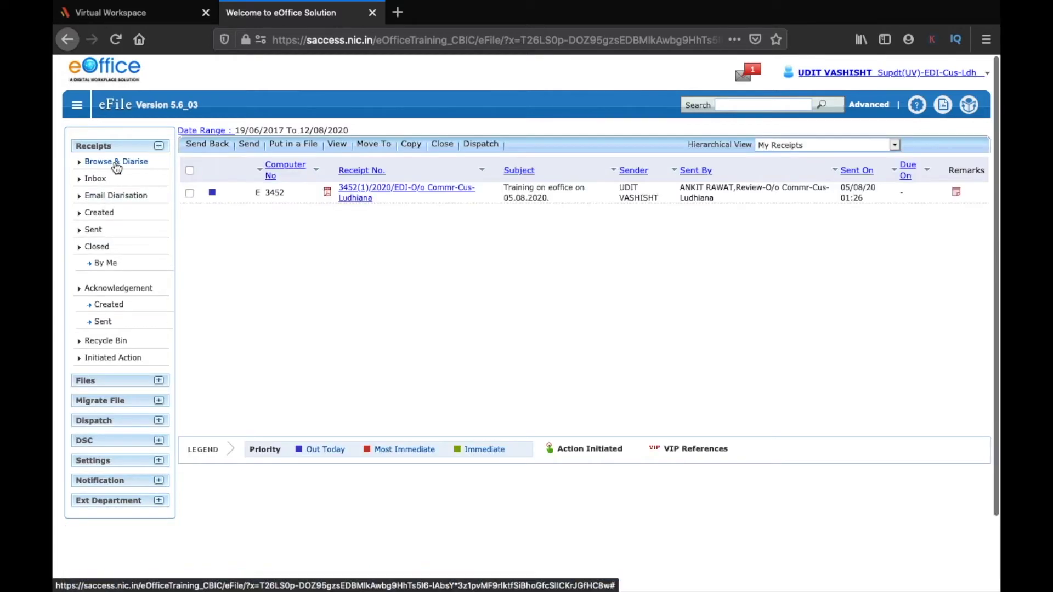
left_click(116, 162)
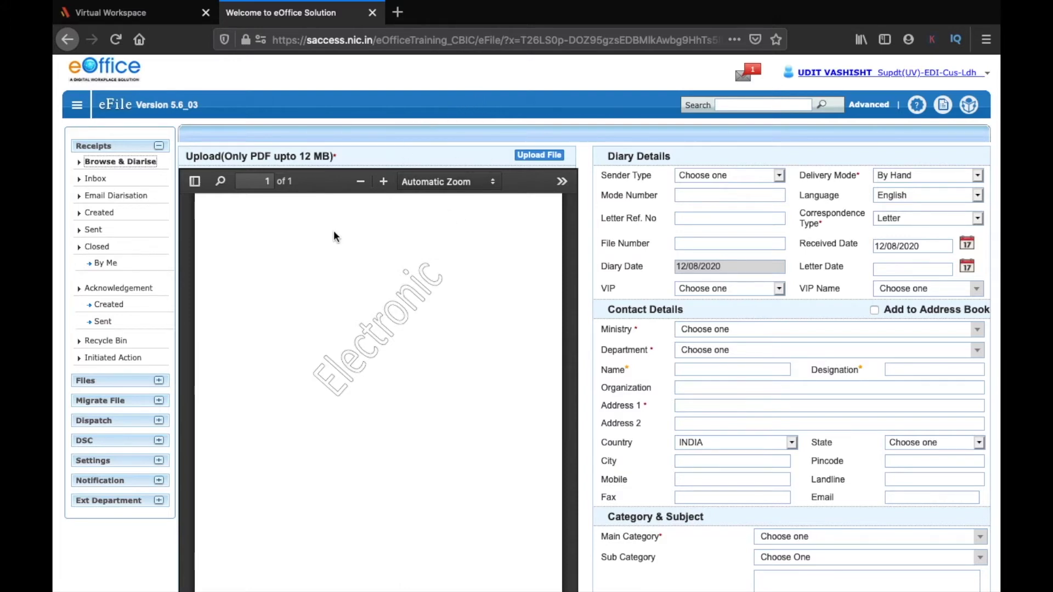
scroll(361, 433, "up", 1)
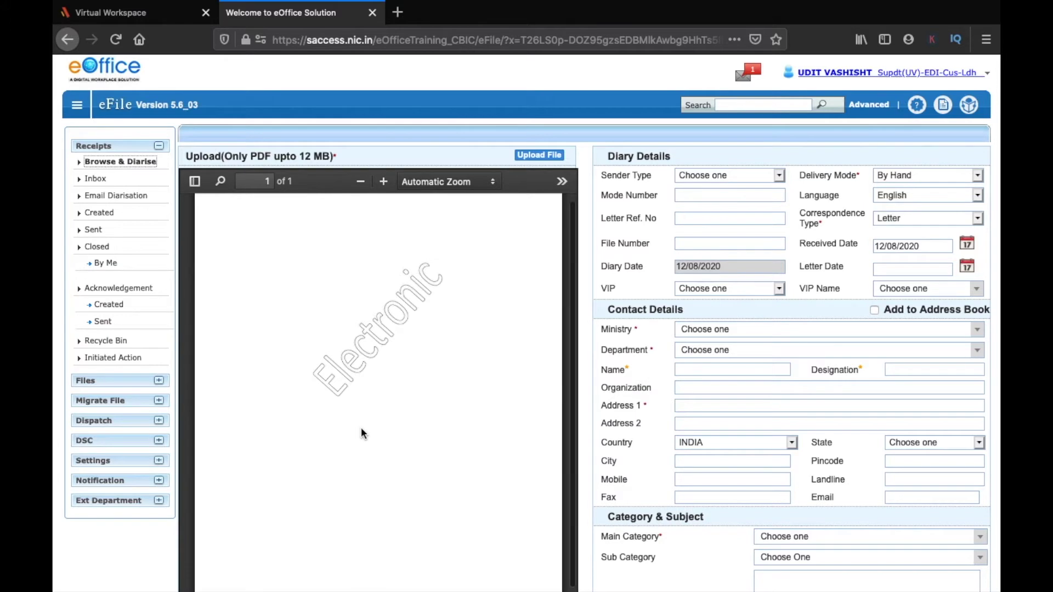
left_click(530, 158)
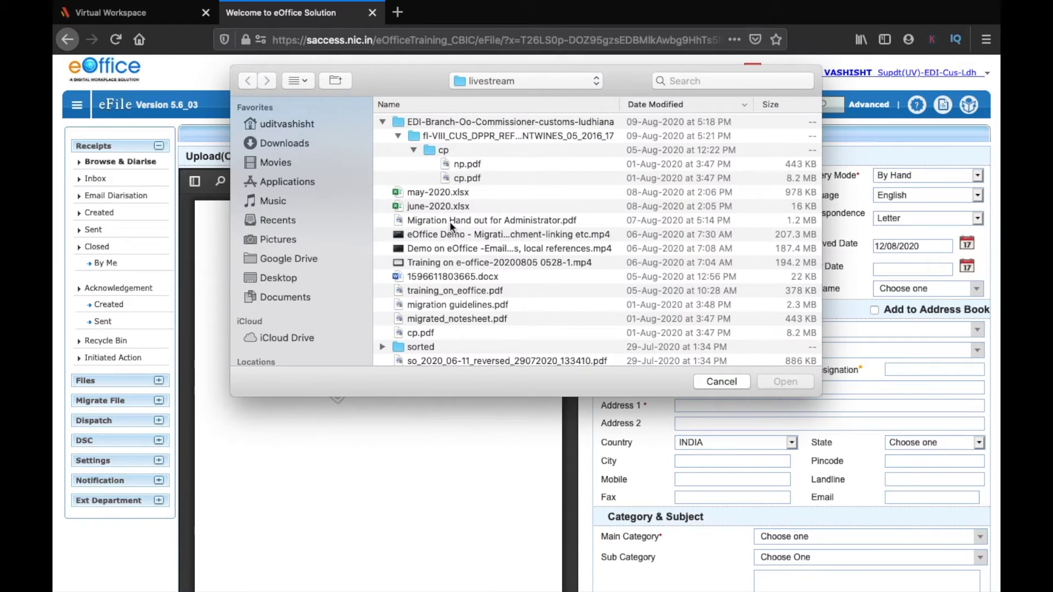
scroll(450, 221, "down", 3)
double_click(462, 355)
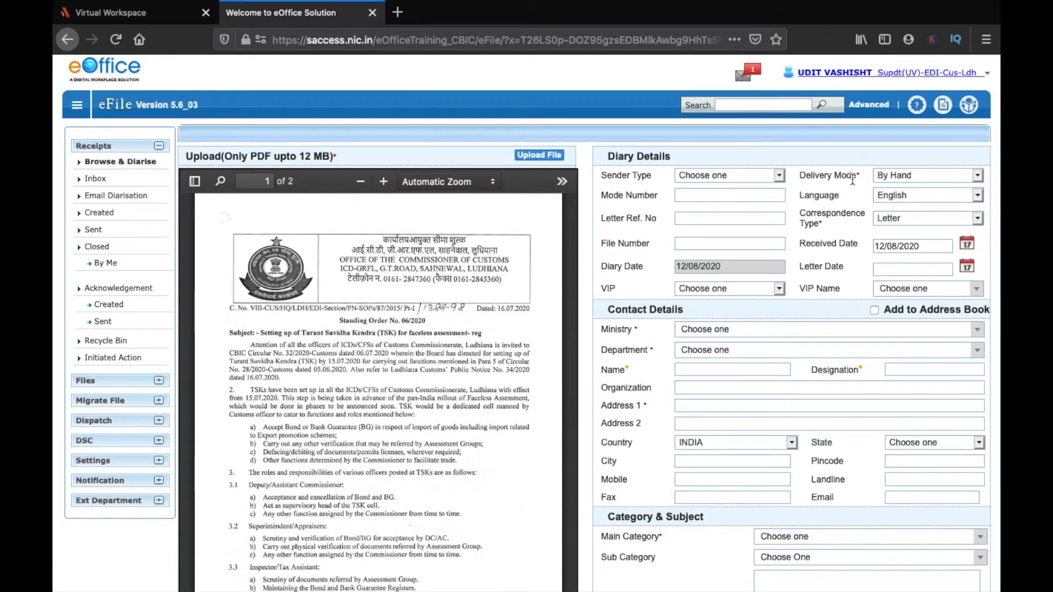
Examine the delivery mode and correspondence type options and the remaining fields of the diary form
left_click(884, 175)
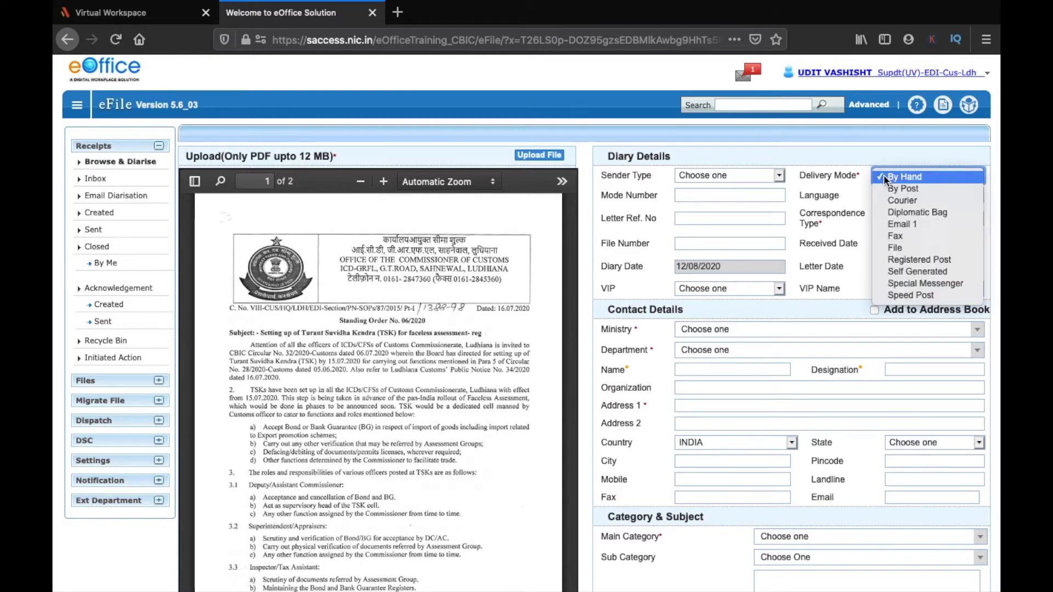
left_click(794, 286)
scroll(818, 338, "down", 1)
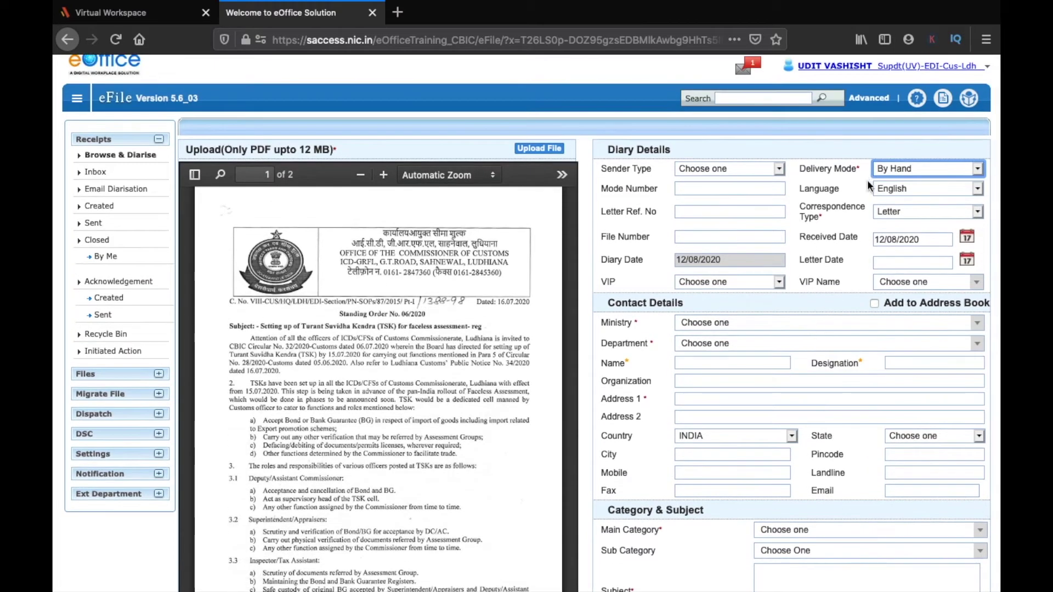
scroll(849, 231, "down", 3)
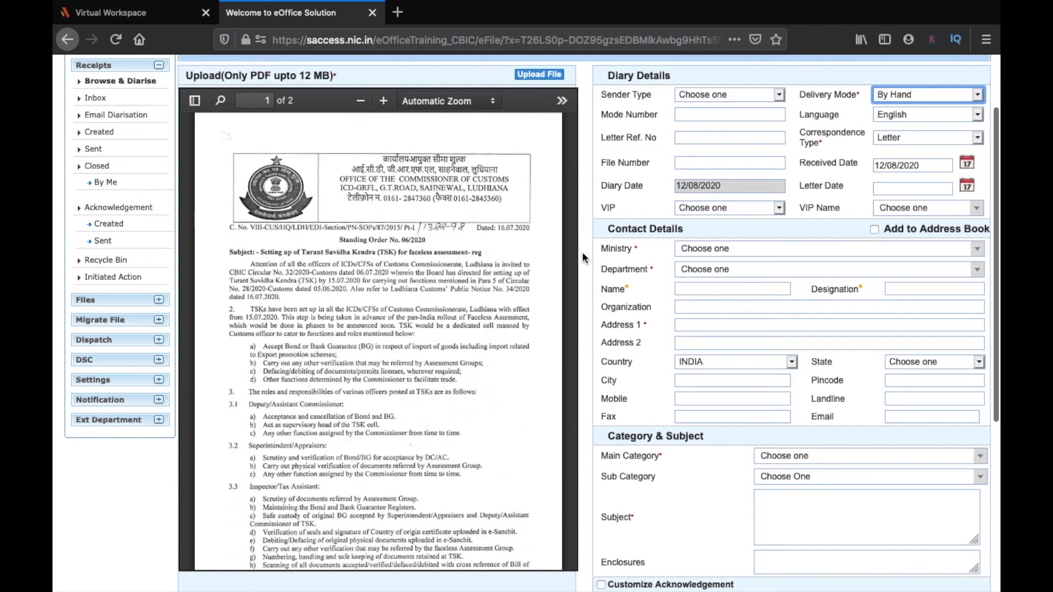
scroll(644, 339, "down", 3)
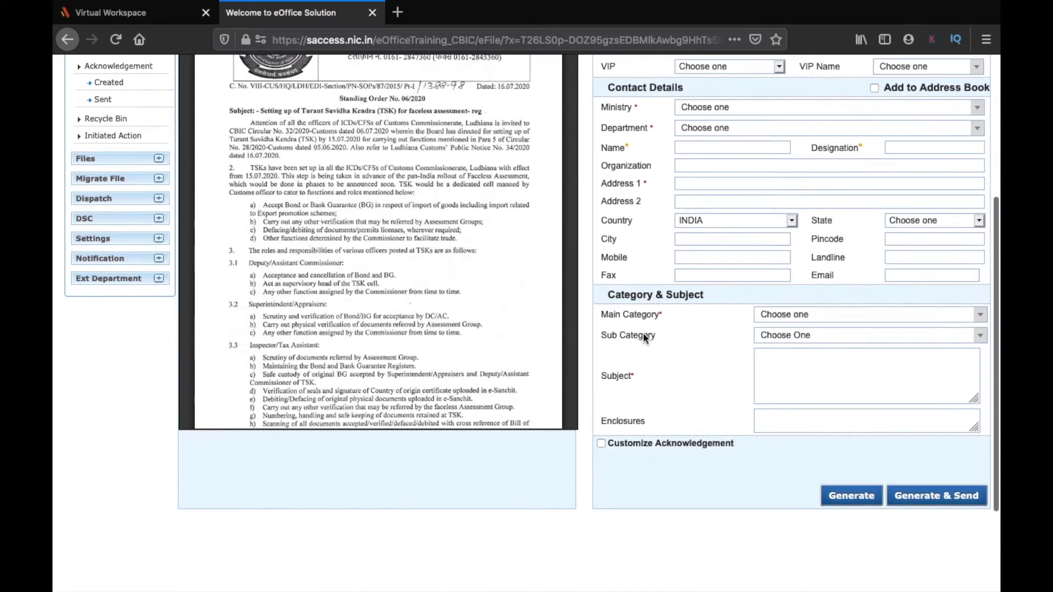
scroll(657, 351, "up", 3)
scroll(680, 355, "up", 3)
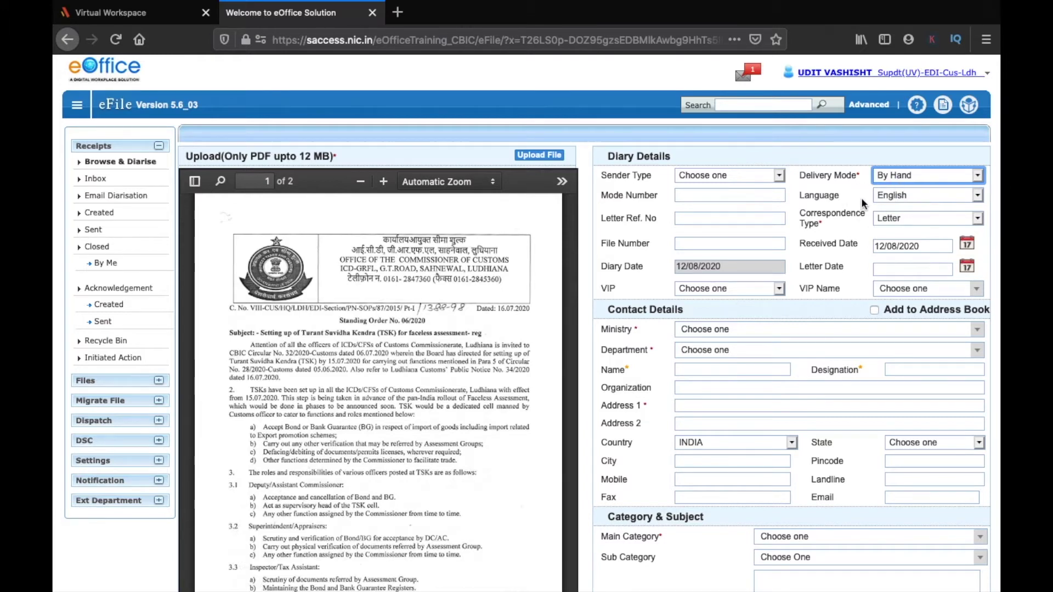
left_click(898, 217)
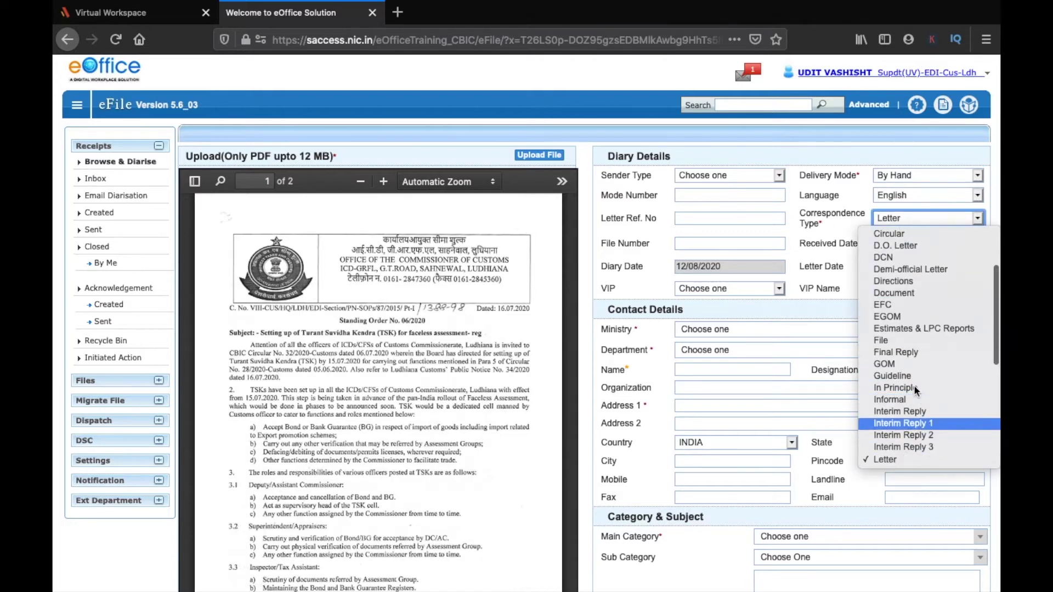
left_click(900, 222)
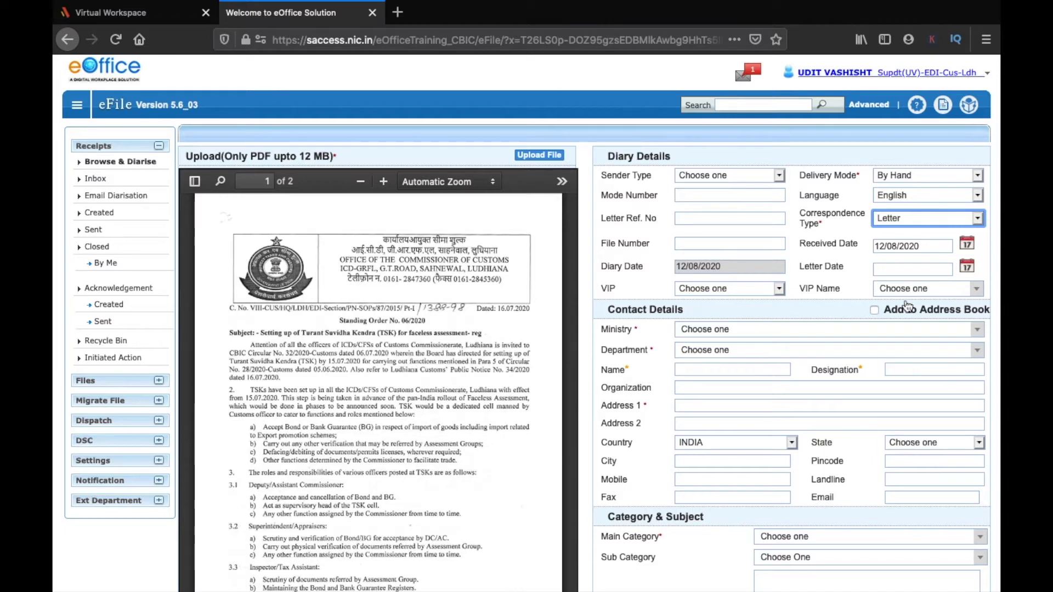
Set the contact's ministry to MINISTRY OF FINANCE and the department to DEPARTMENT OF REVENUE
scroll(832, 313, "down", 3)
scroll(832, 313, "up", 2)
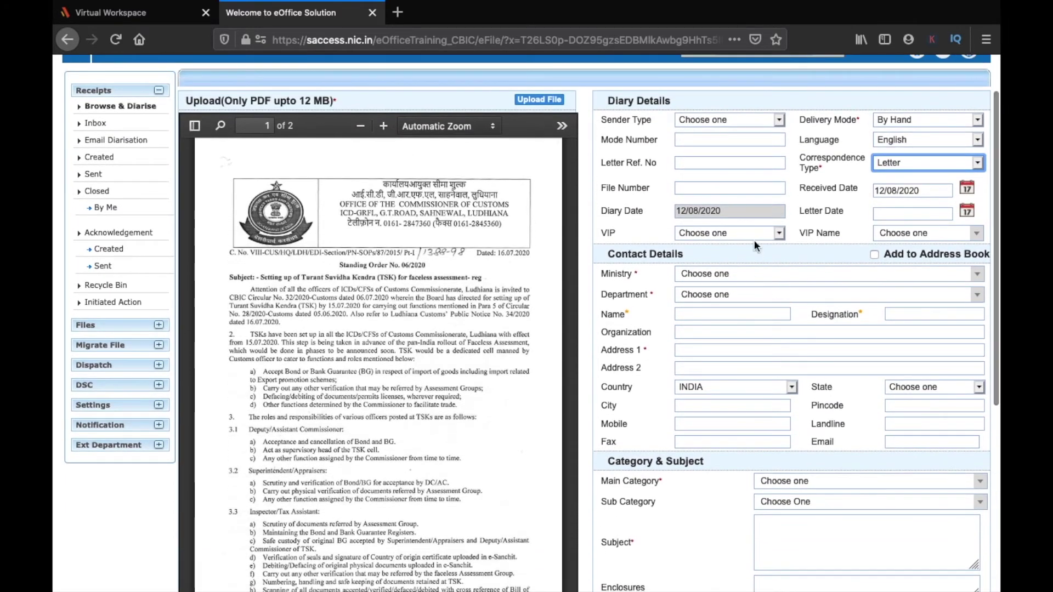
left_click(764, 274)
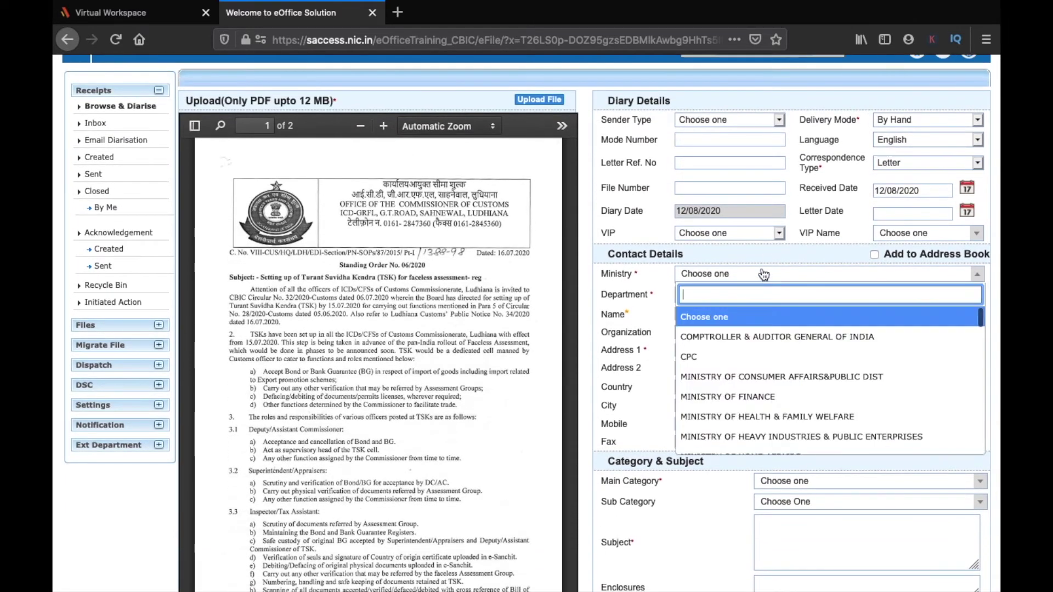
left_click(767, 396)
left_click(745, 295)
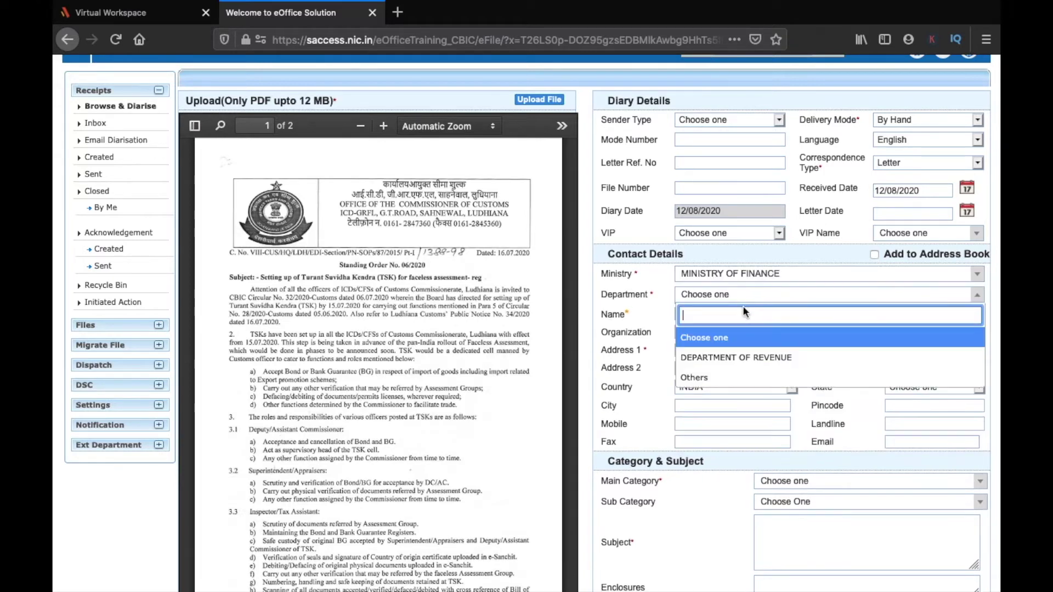
left_click(760, 360)
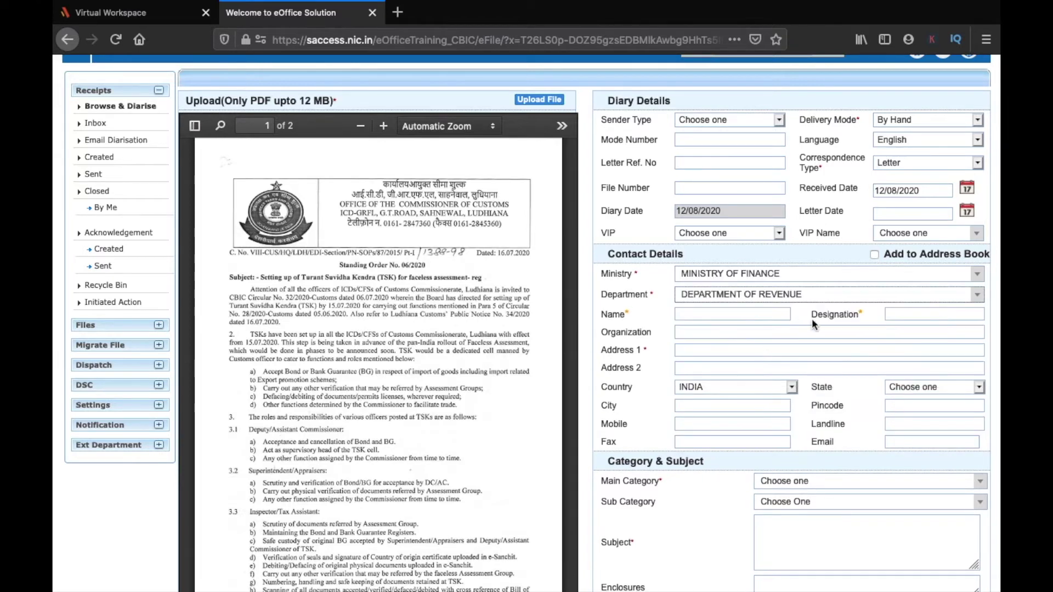
Set the contact's designation to Superintendent and fill in the sender's office address as Address 1
left_click(911, 312)
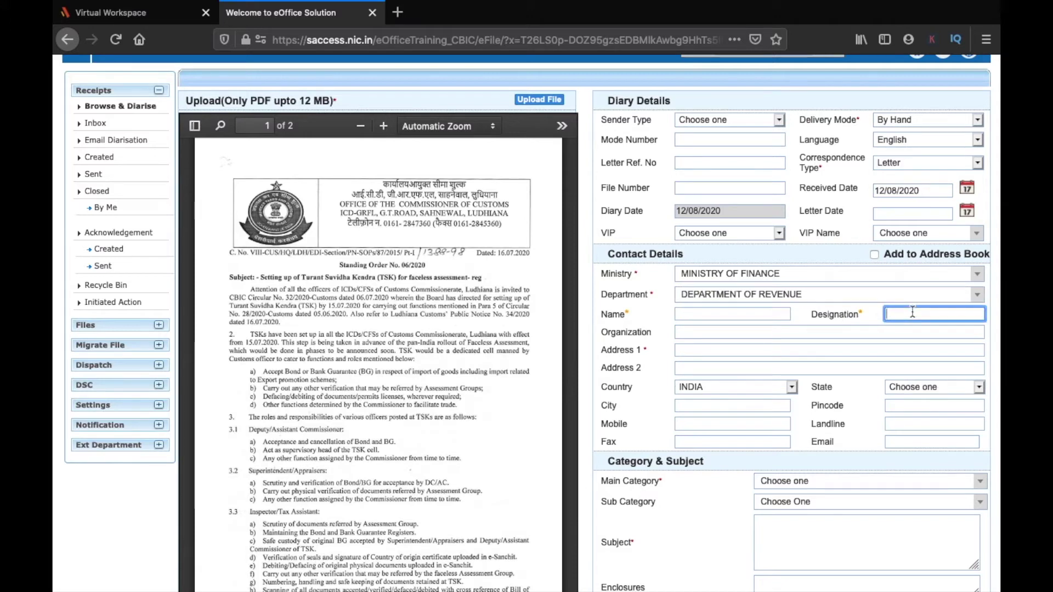
type("Sup")
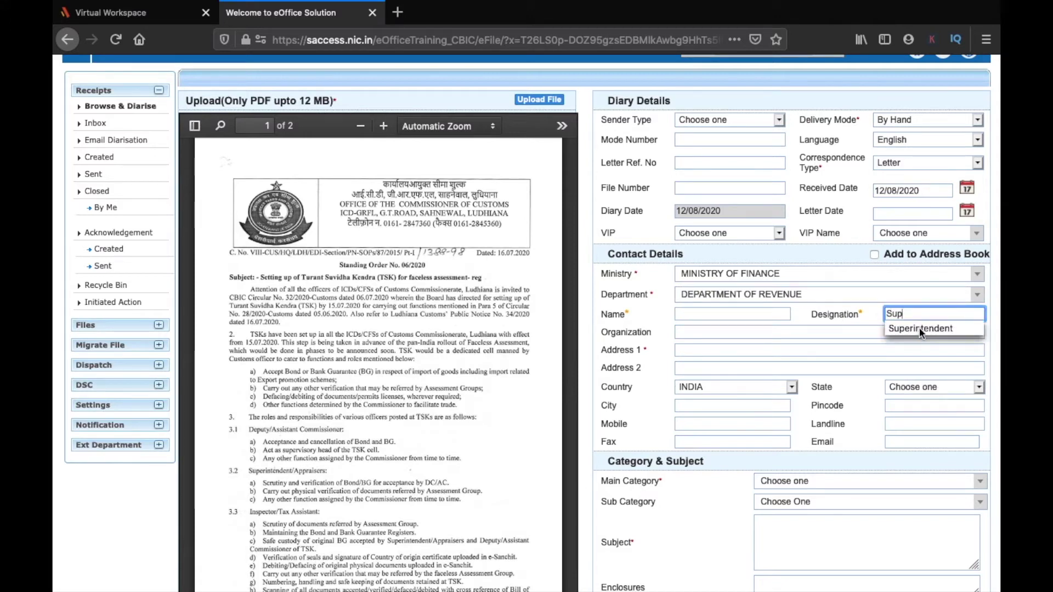
left_click(921, 329)
left_click(689, 351)
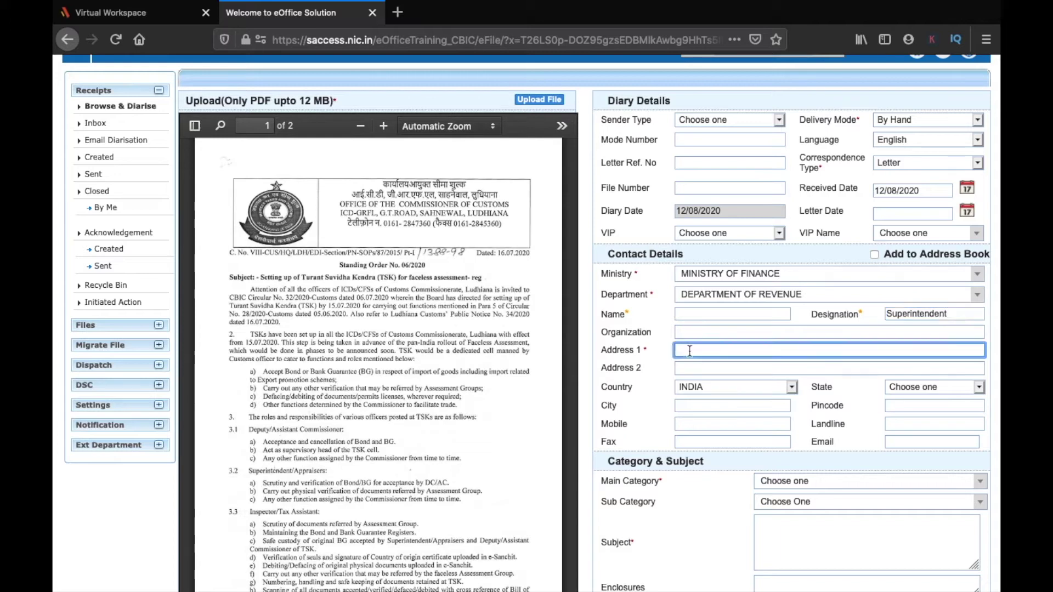
type("CCPU Delhi")
scroll(853, 369, "down", 2)
left_click(901, 327)
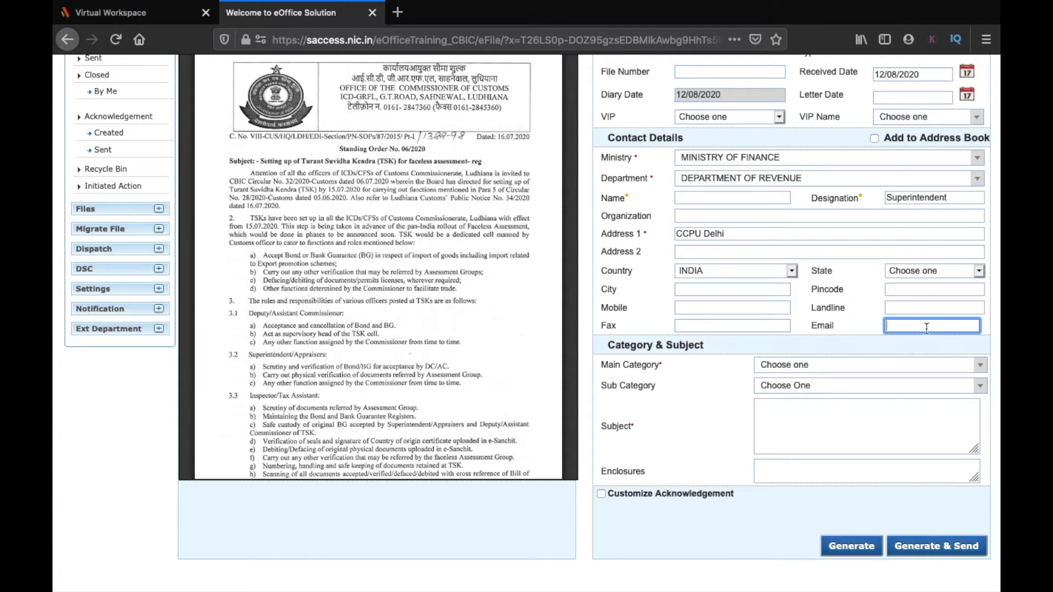
Categorise the receipt as ACR with sub category GPF Advance, and enter the subject "Setting up TSKs"
scroll(895, 371, "down", 3)
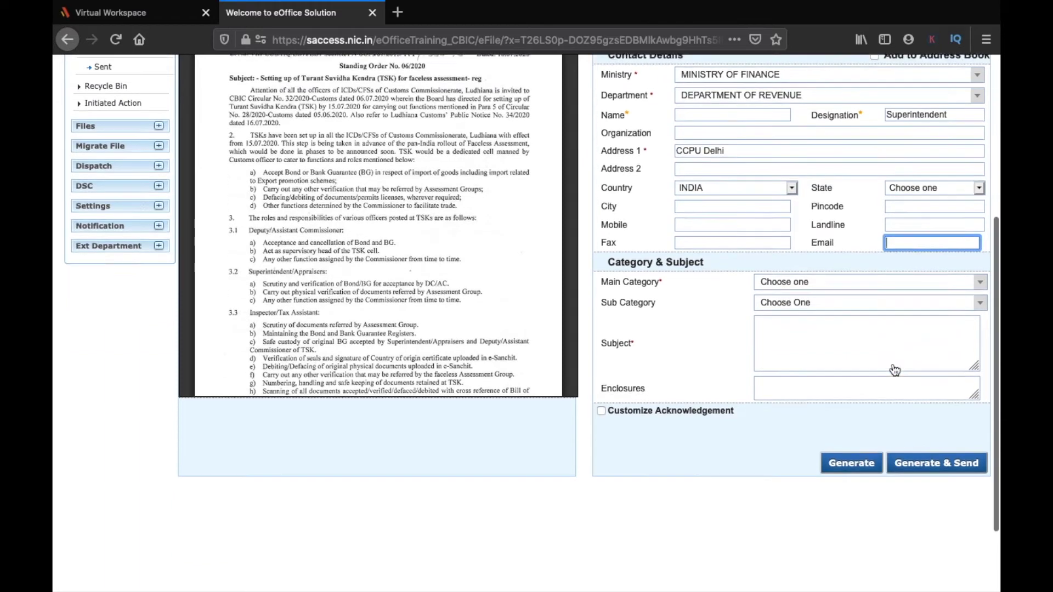
scroll(894, 371, "down", 1)
left_click(803, 247)
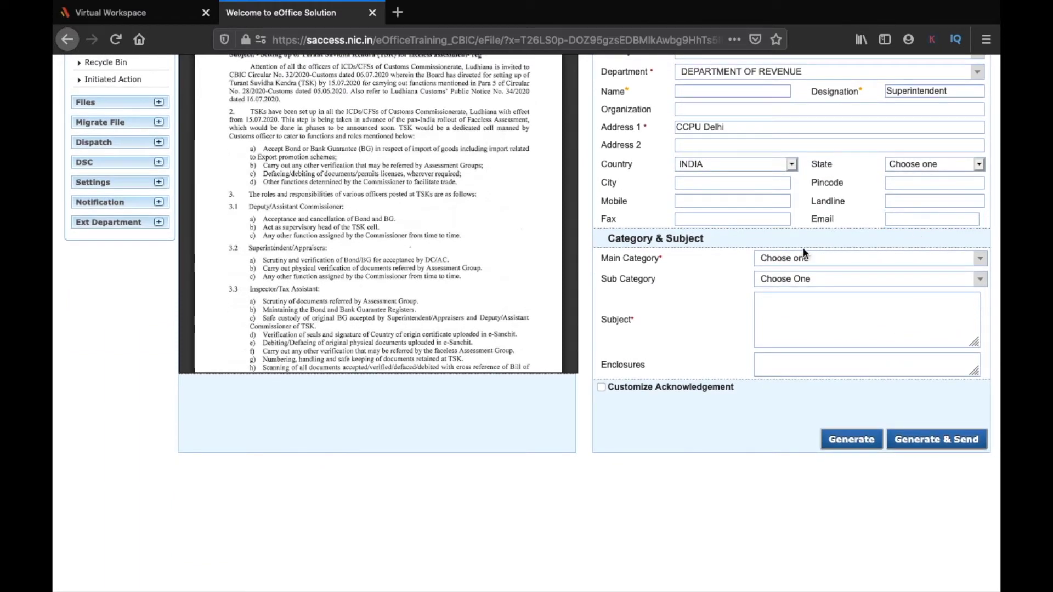
left_click(804, 258)
left_click(807, 322)
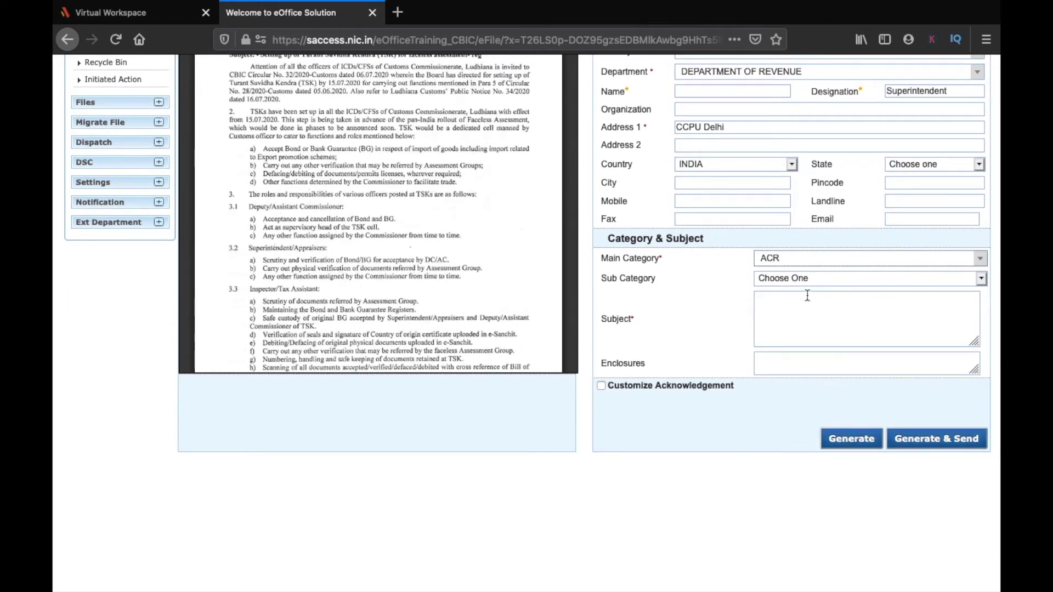
left_click(804, 317)
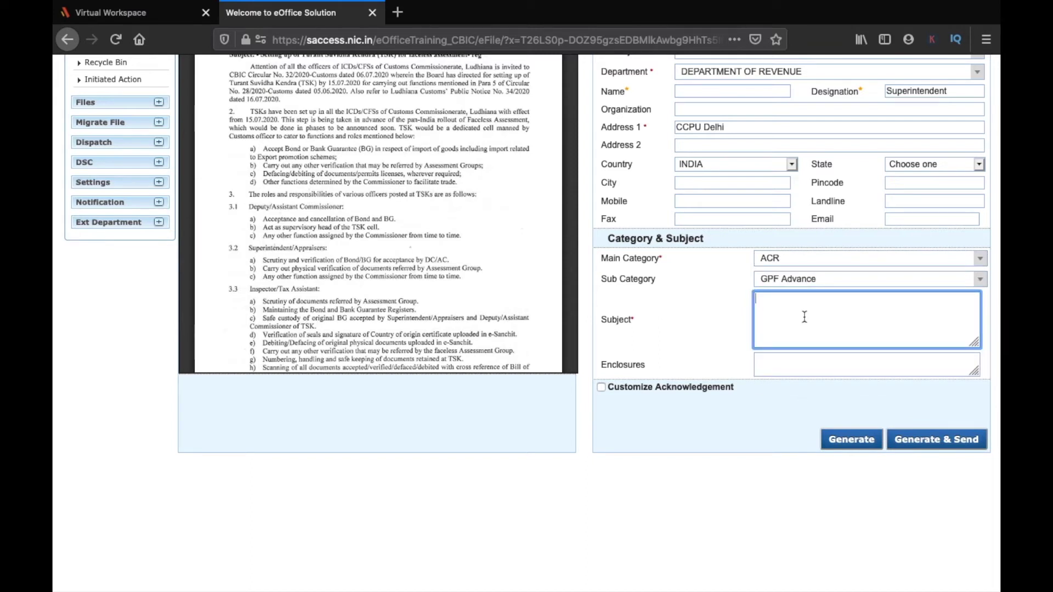
type("Setting up TSKs")
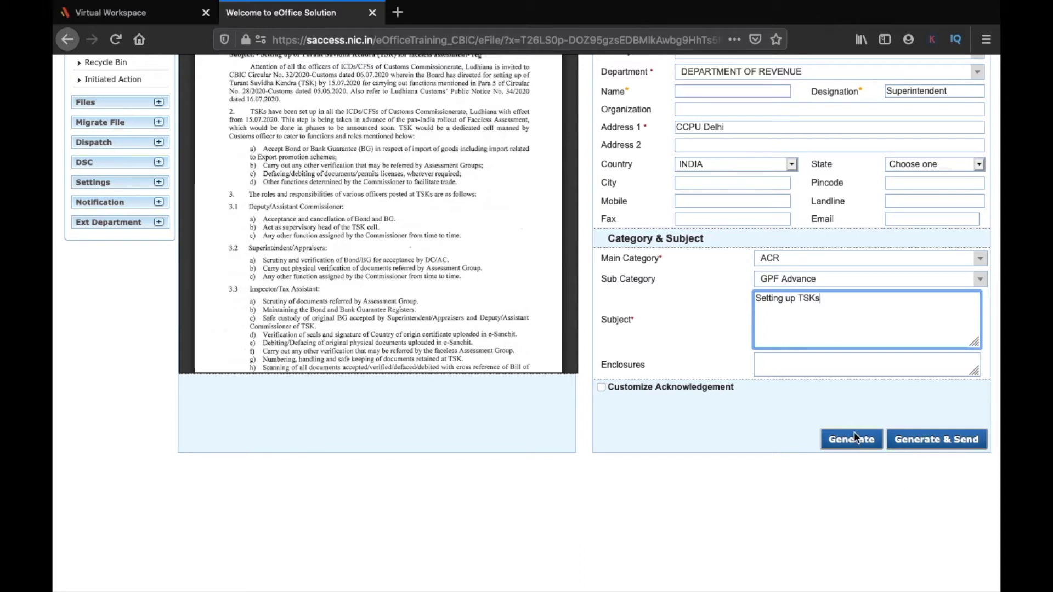
Review the completed diary form and generate the receipt without sending it
scroll(854, 443, "up", 1)
scroll(853, 444, "down", 2)
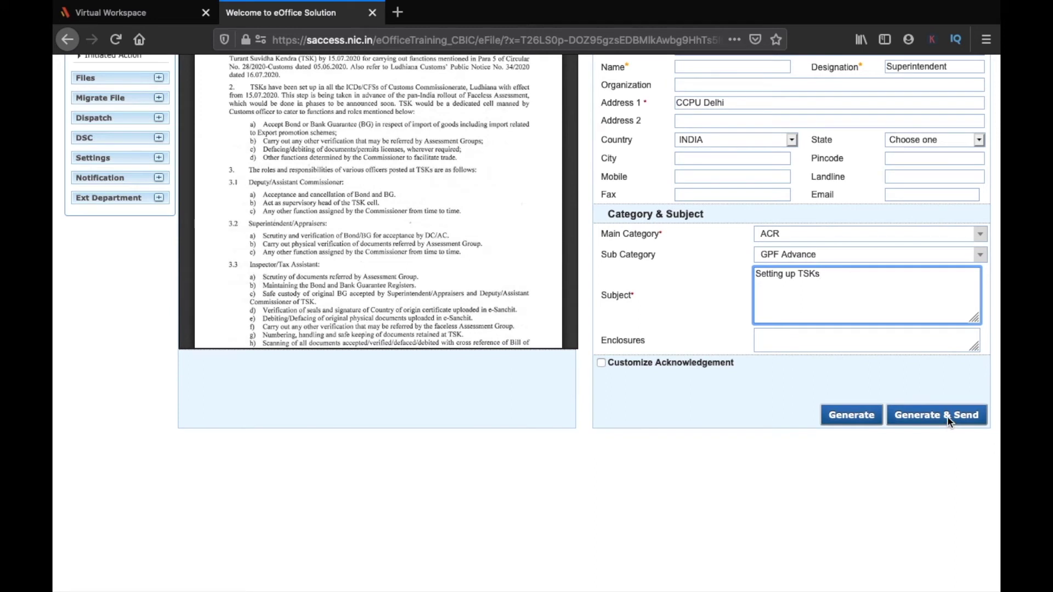
scroll(947, 416, "up", 2)
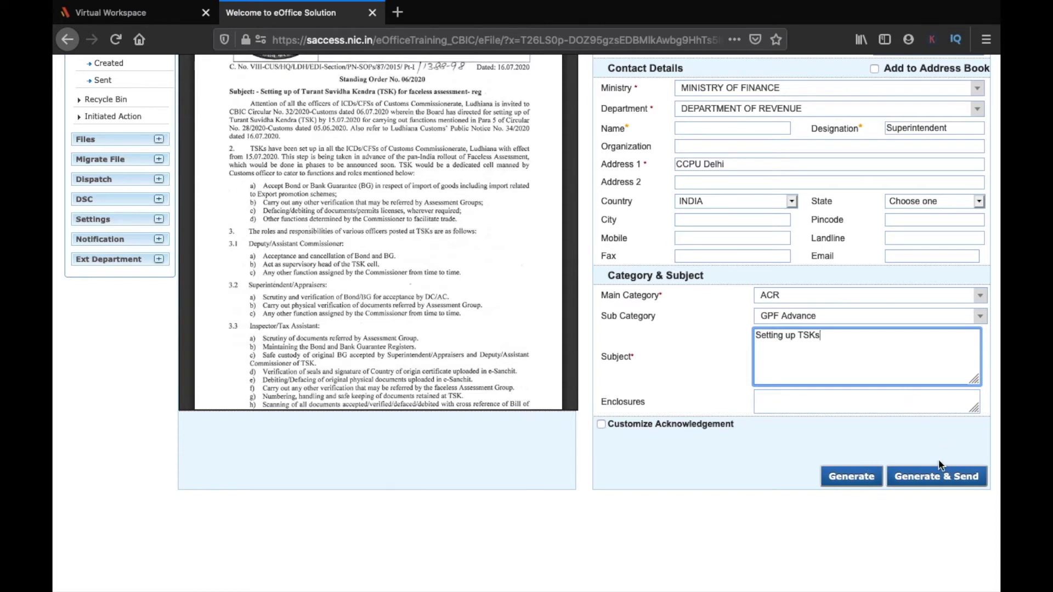
scroll(877, 383, "up", 2)
scroll(887, 420, "down", 3)
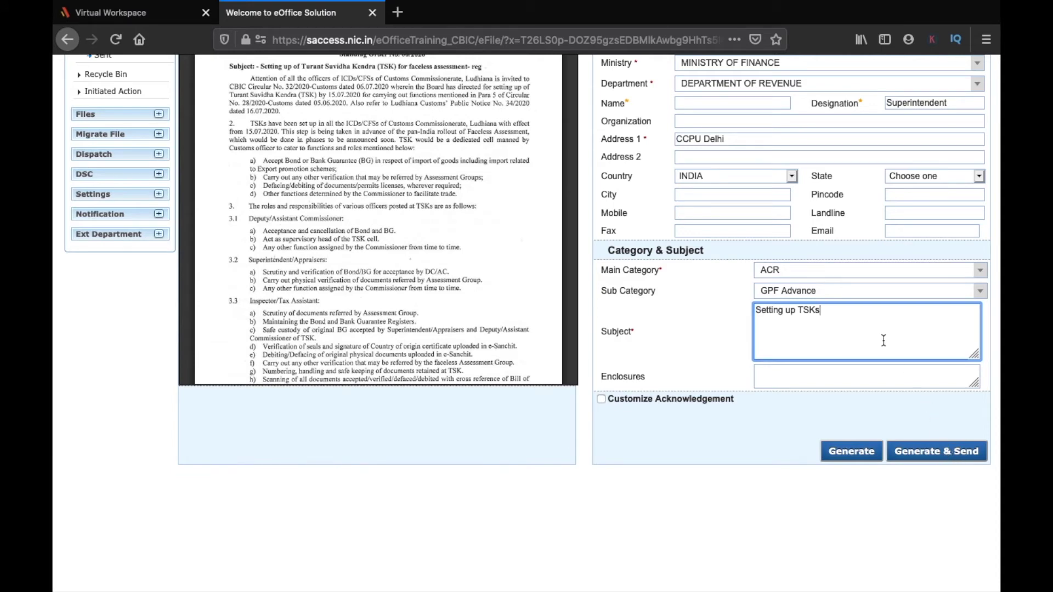
left_click(854, 459)
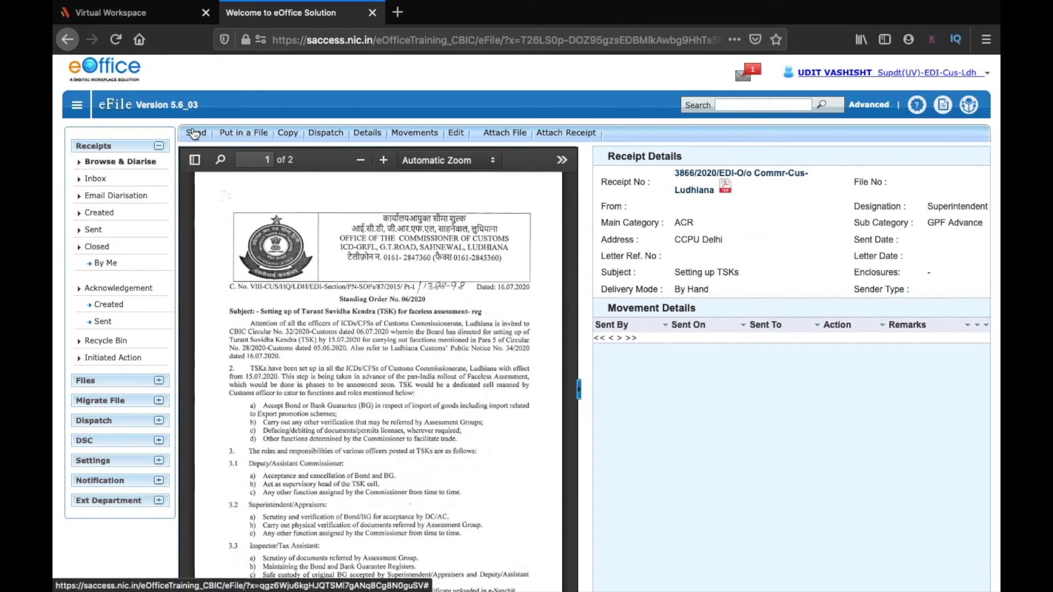
Open the list of files the receipt can be put in and view its year filter and file creation options
left_click(243, 138)
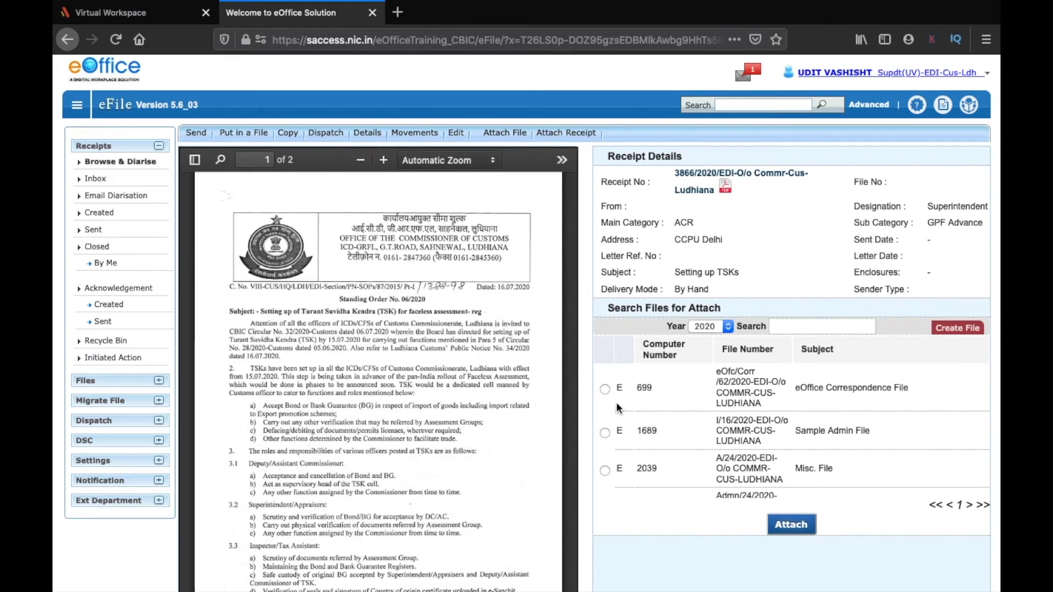
mouse_move(955, 329)
left_click(706, 328)
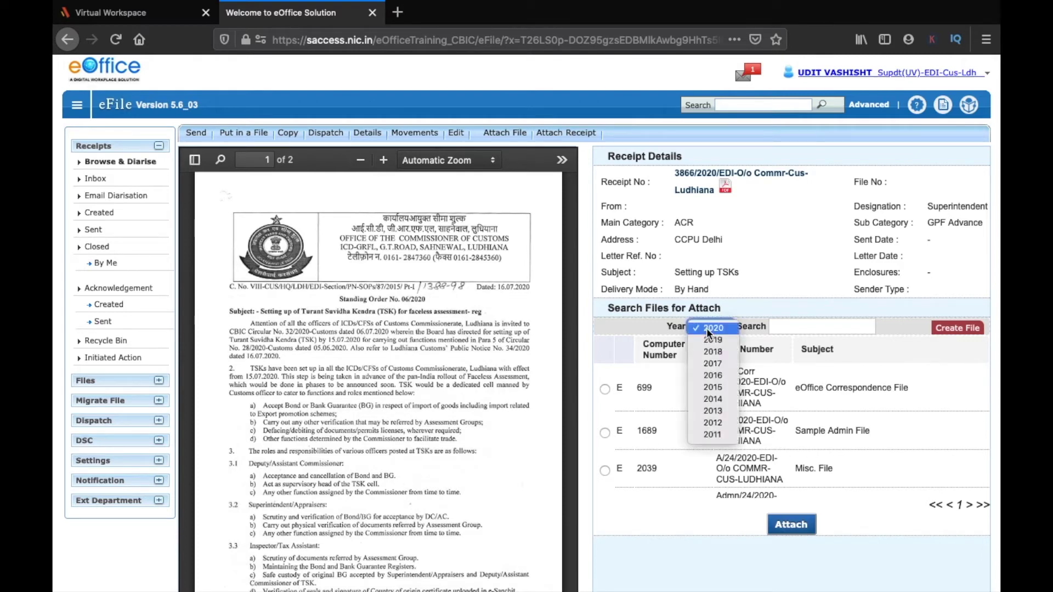
left_click(664, 515)
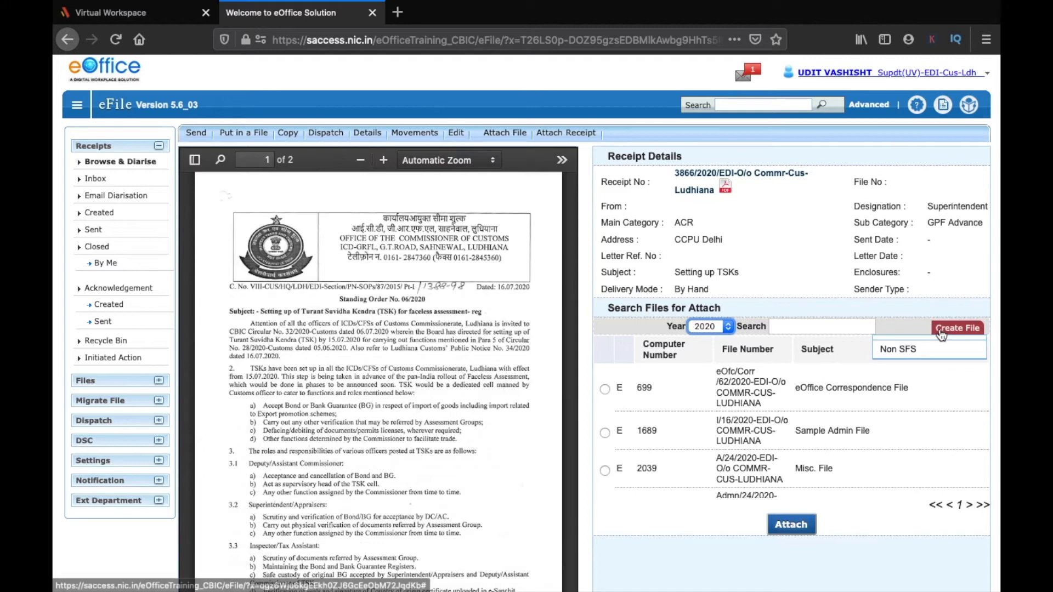
Start sending the receipt and address it to the EDI Branch superintendent (UV) of the Ludhiana customs commissionerate
left_click(196, 133)
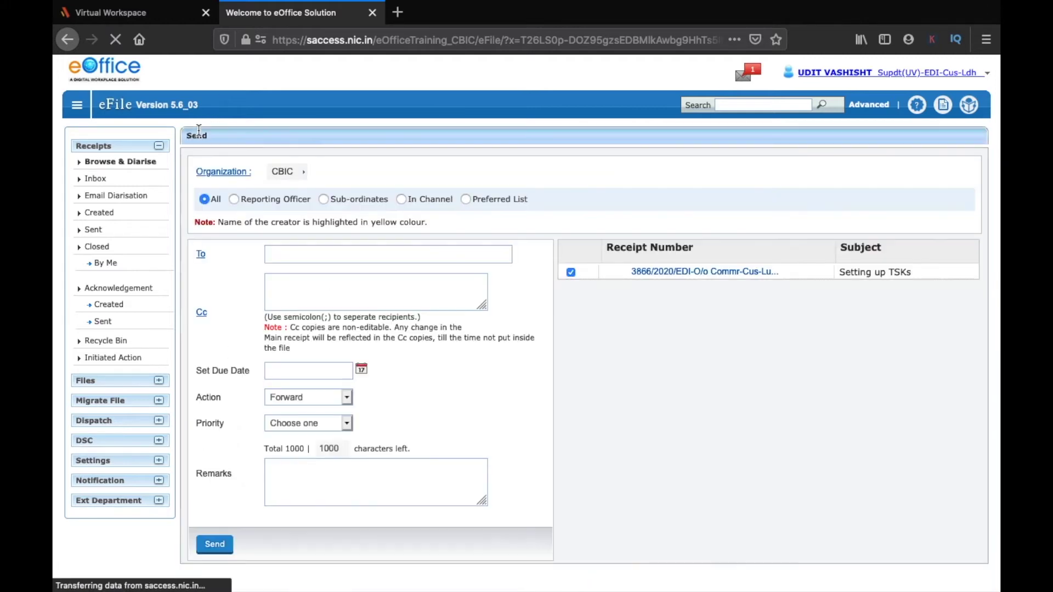
mouse_move(291, 172)
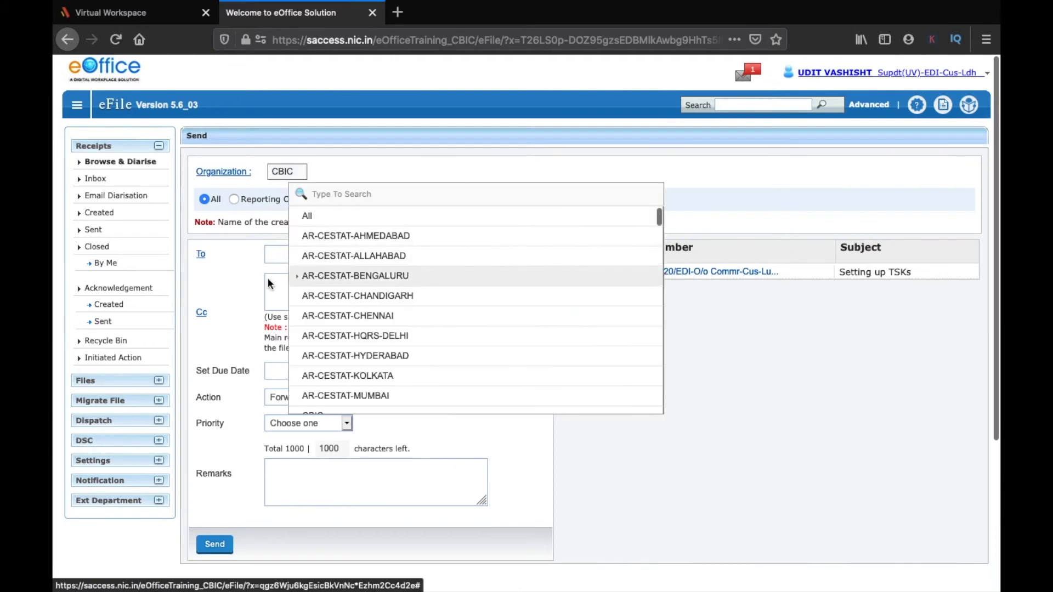
left_click(299, 257)
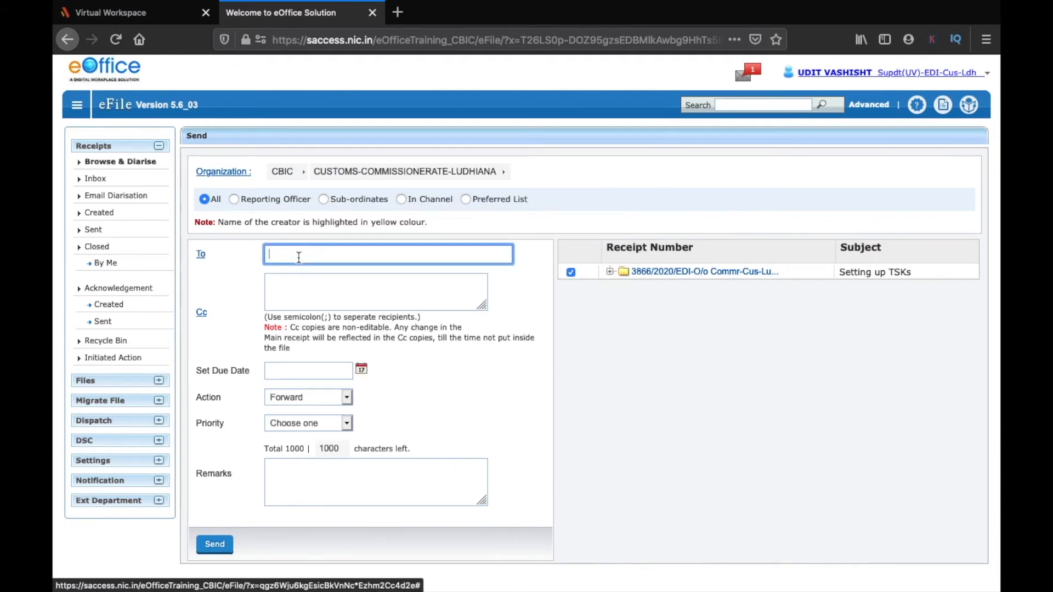
type("Udit")
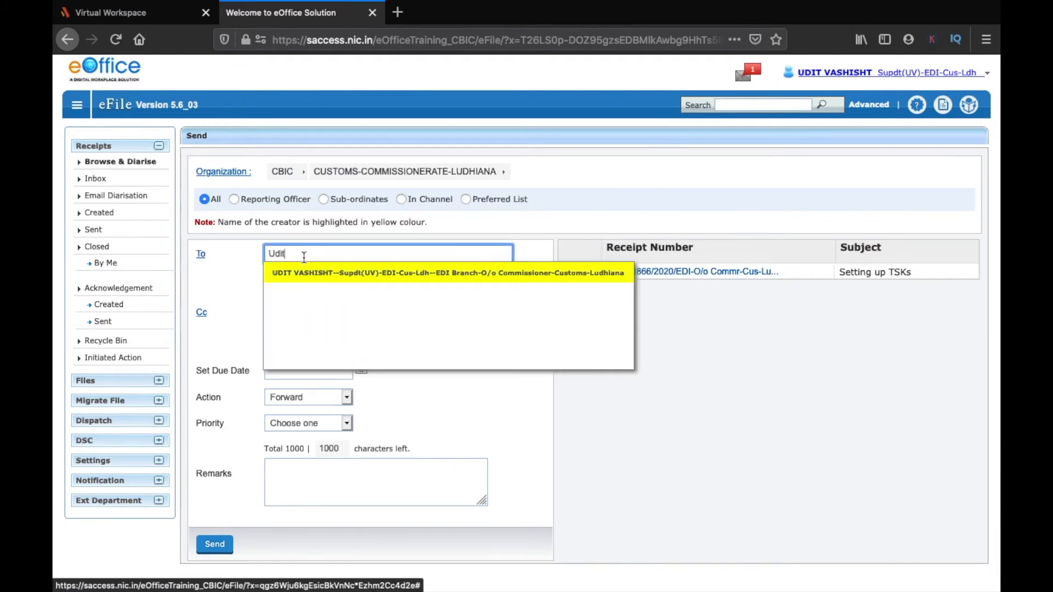
left_click(334, 271)
Add the EDI Branch superintendent (NG) and the Review Branch inspector (AR) as Cc recipients
left_click(309, 282)
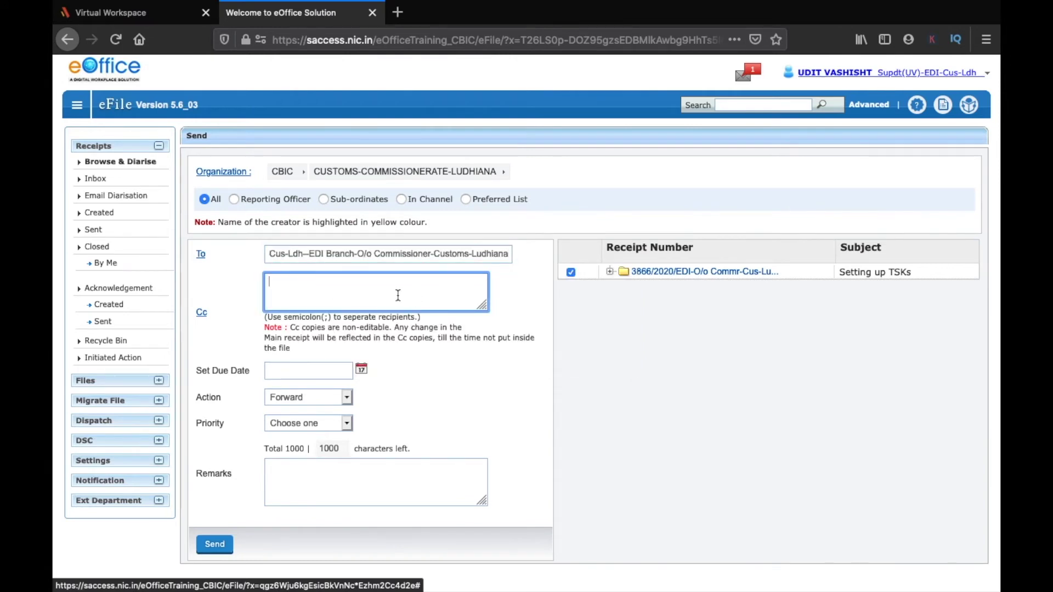
type("Neer")
left_click(357, 321)
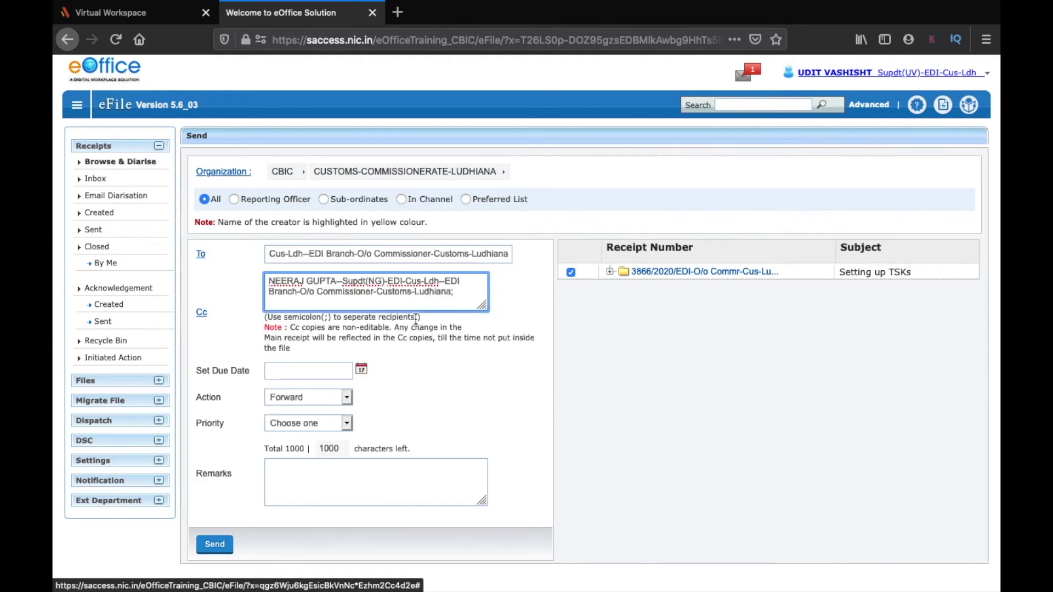
type("ankit")
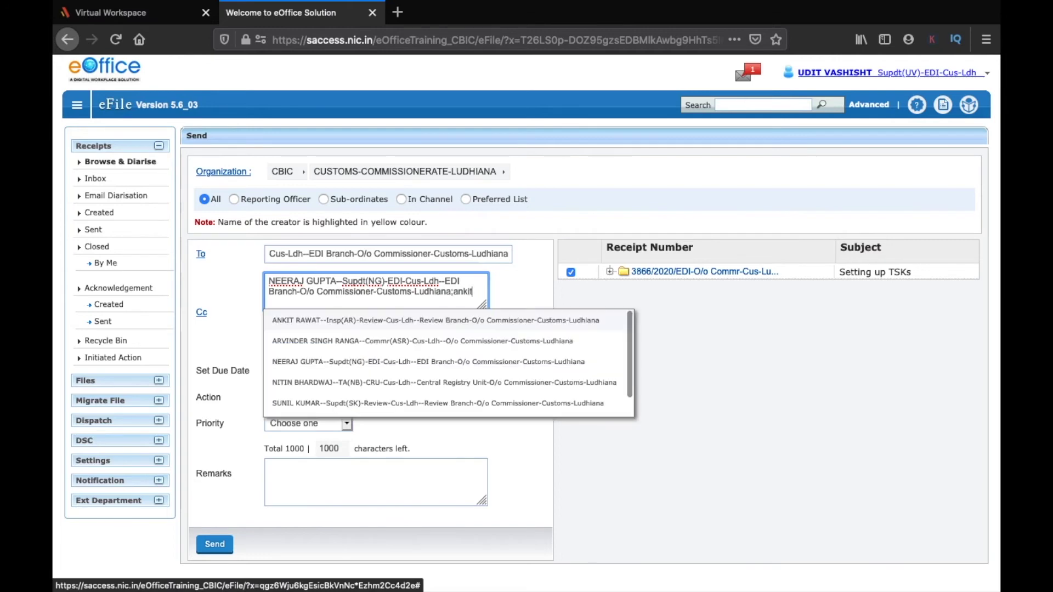
left_click(396, 323)
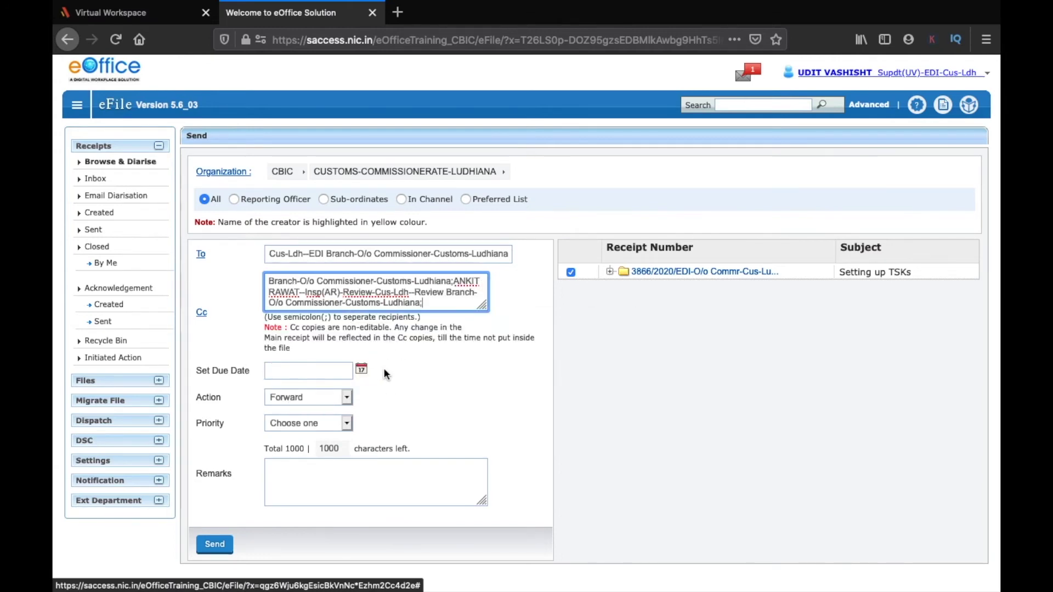
Keep the action as Forward, set the priority to Out Today, add the remark "Take action", and send the receipt
left_click(291, 400)
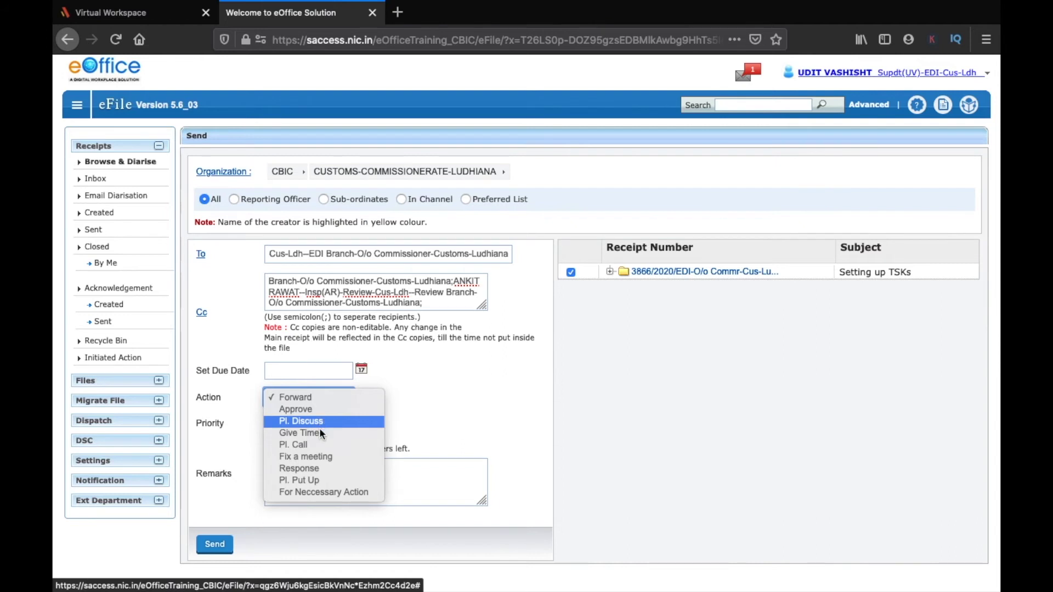
left_click(469, 422)
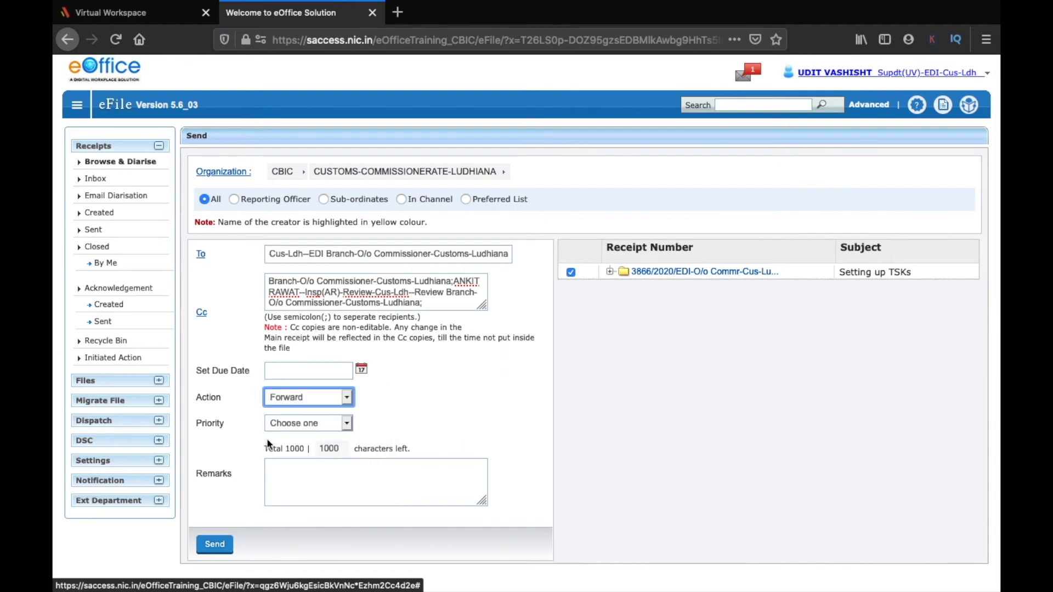
left_click(287, 424)
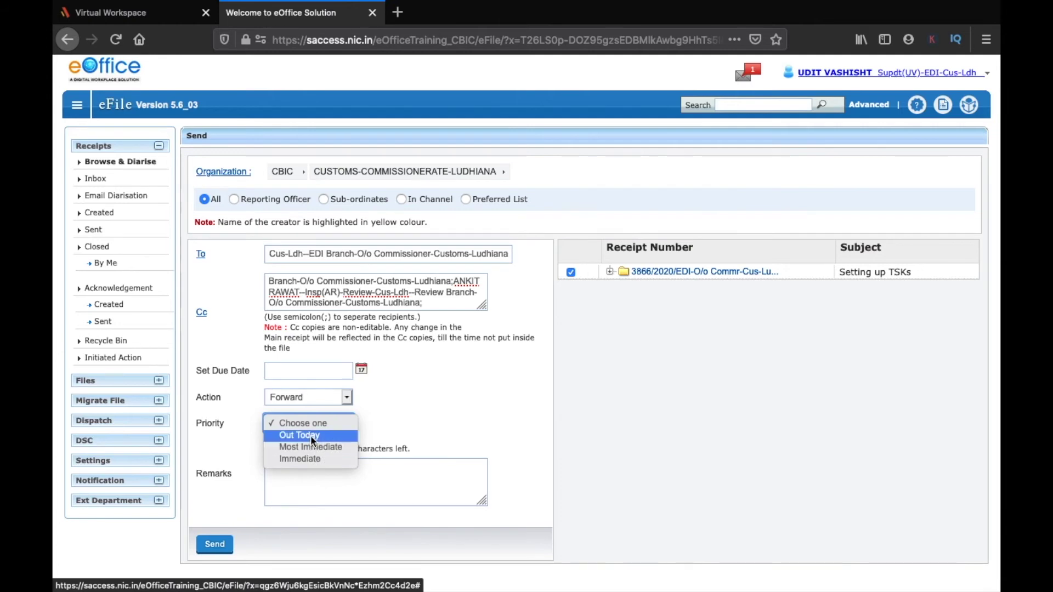
left_click(310, 437)
left_click(301, 467)
type("Take action")
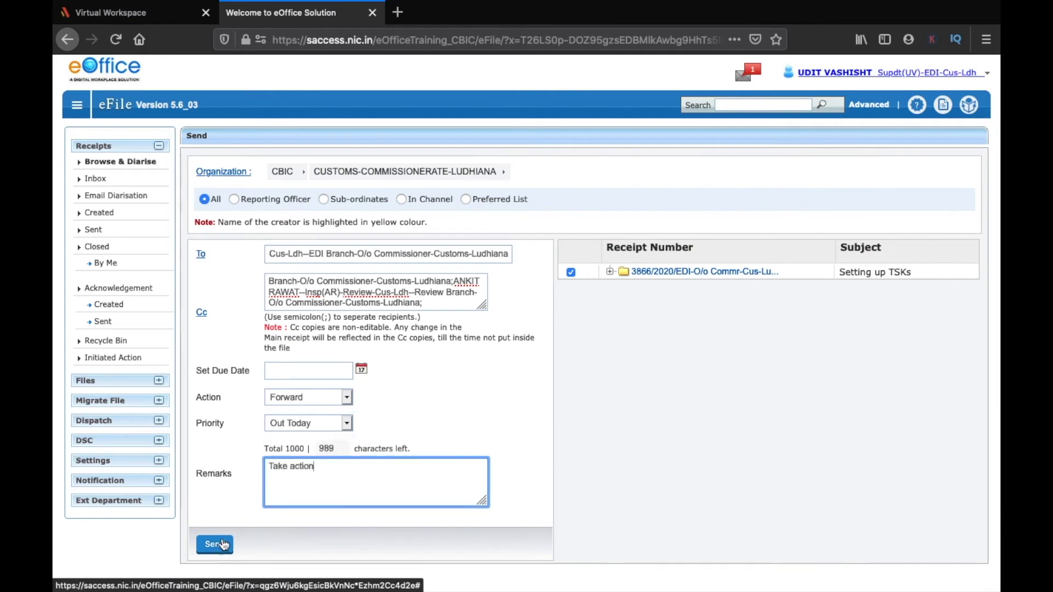
left_click(224, 544)
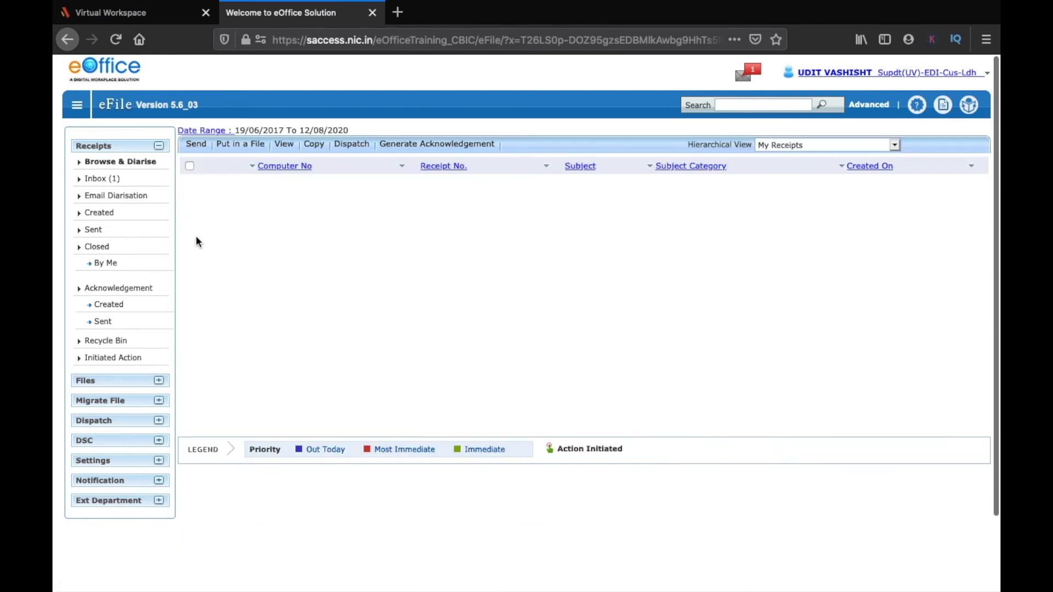
Open a copy of the inbox receipt "Setting up TSKs", examine its prefilled diary form, and return to the inbox without generating it
left_click(98, 179)
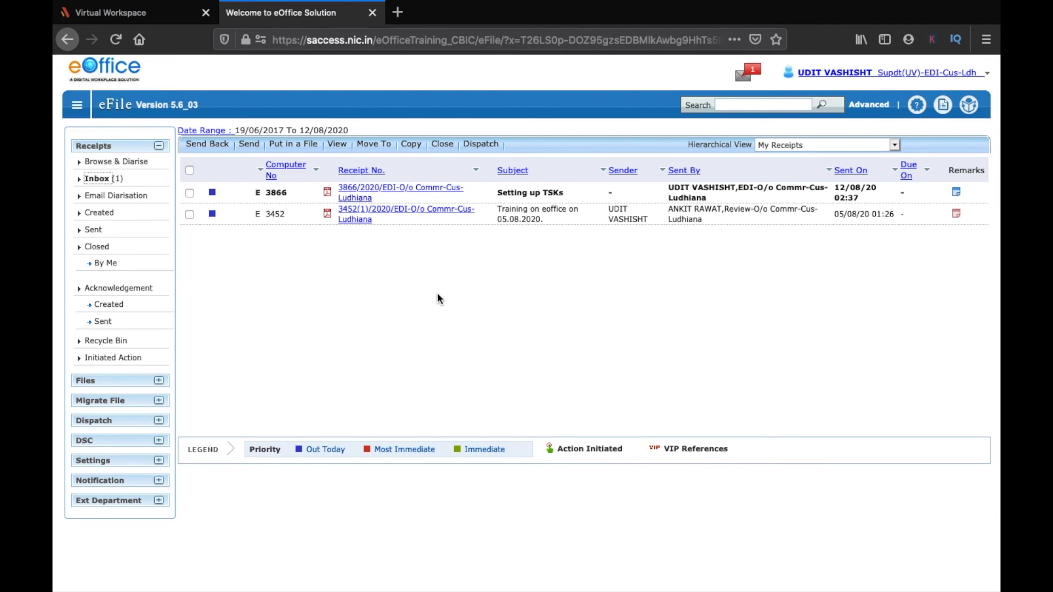
left_click(190, 193)
left_click(383, 144)
left_click(409, 145)
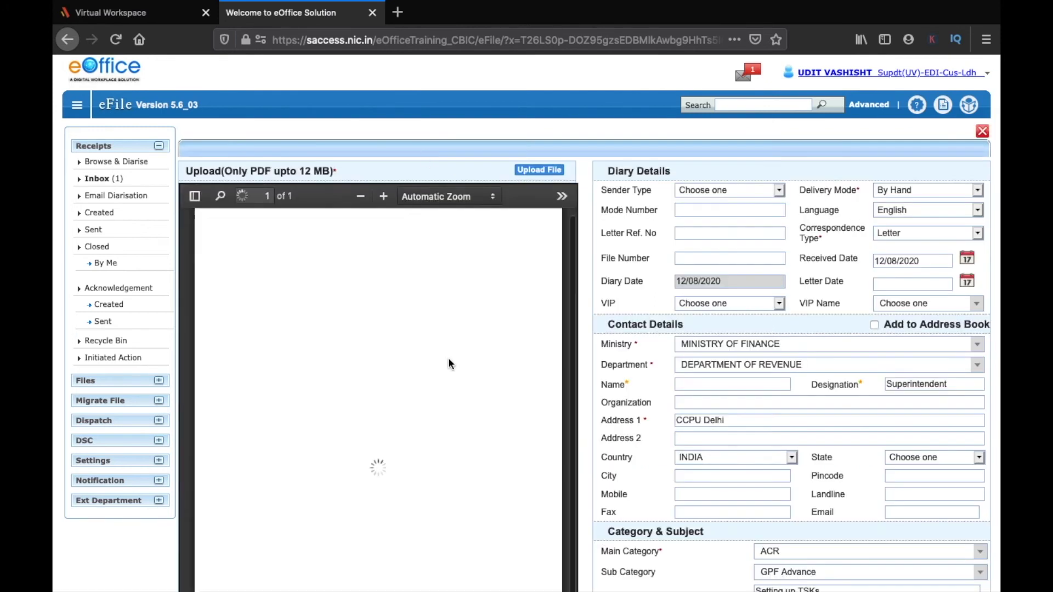
scroll(713, 493, "down", 5)
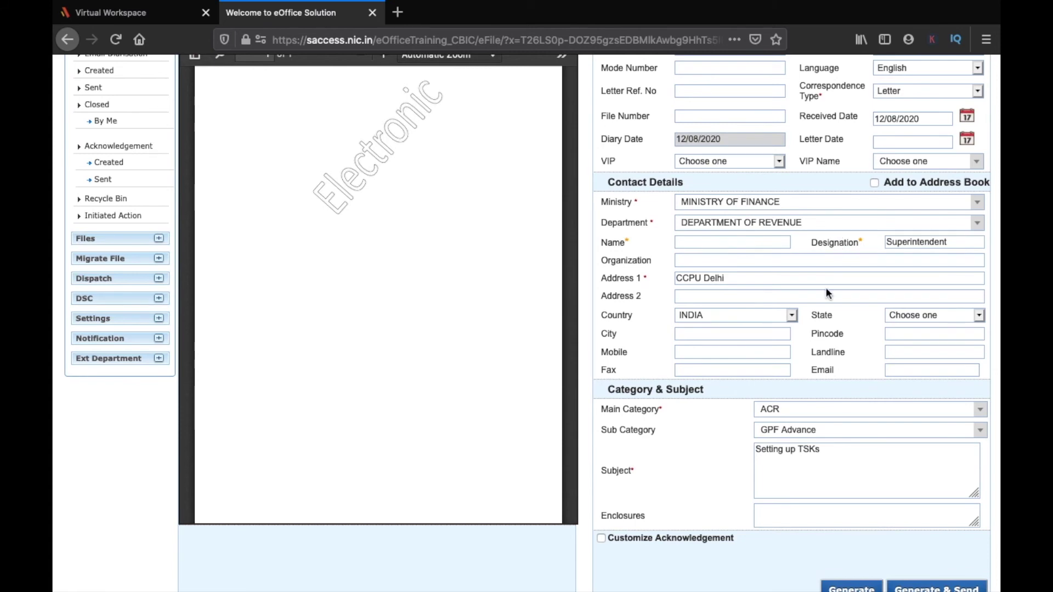
scroll(455, 244, "up", 5)
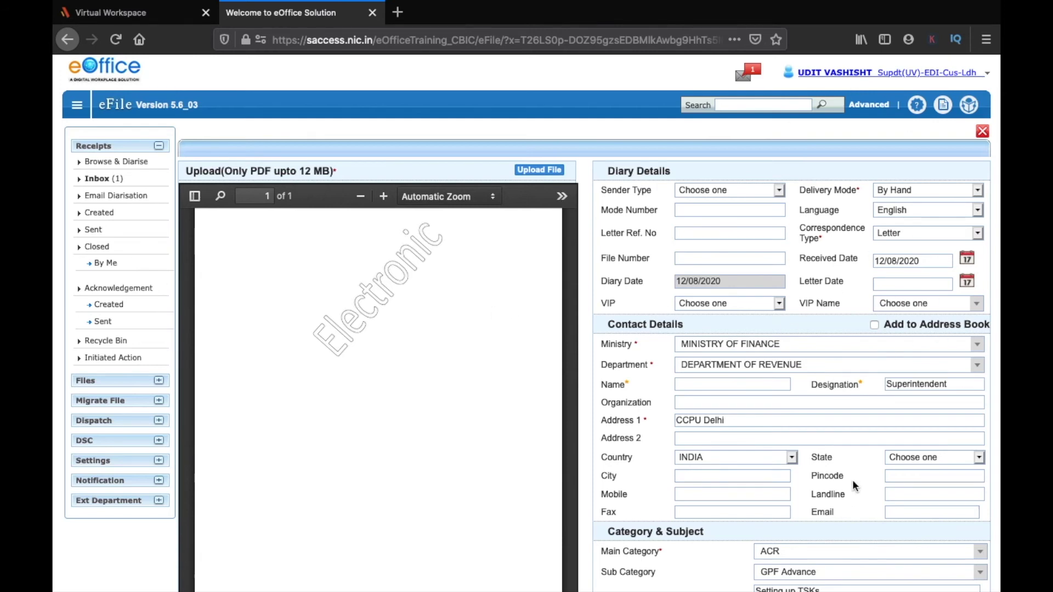
left_click(110, 185)
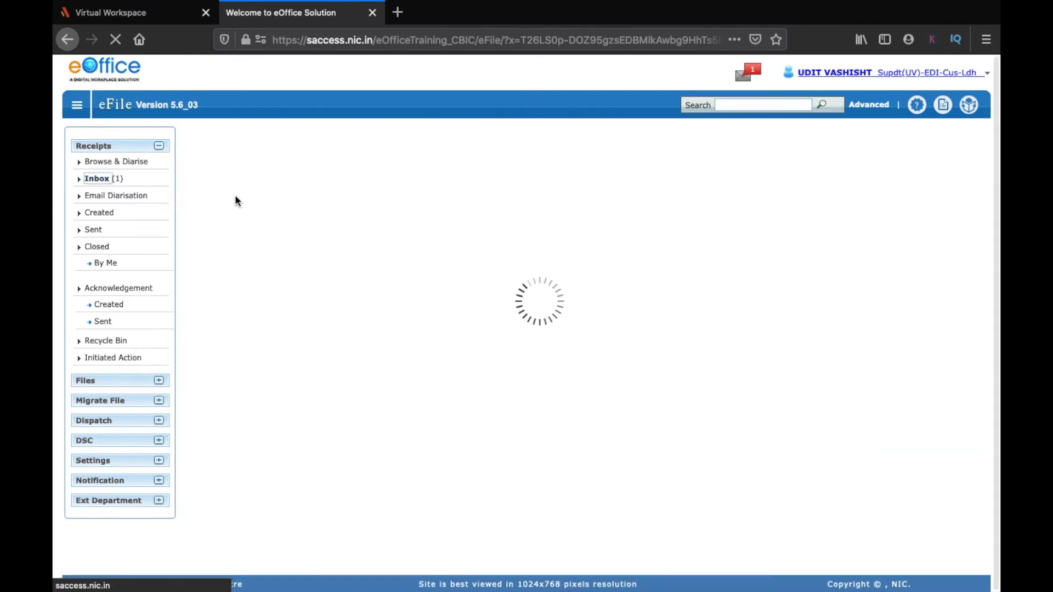
Resend the sent receipt with the subject "Old file subject" to the Review Branch inspector (AR)
left_click(93, 230)
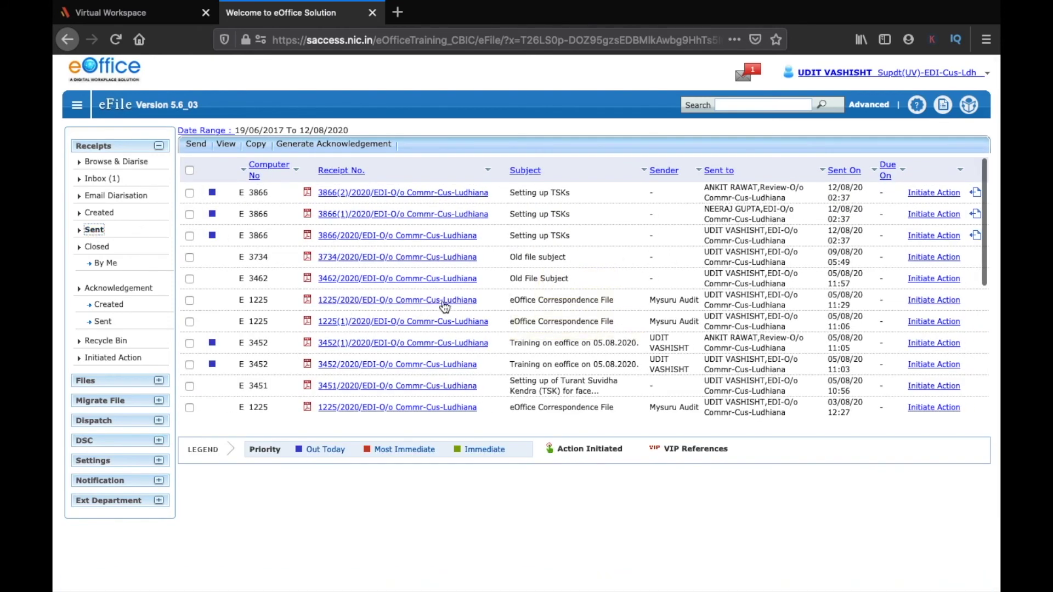
left_click(190, 257)
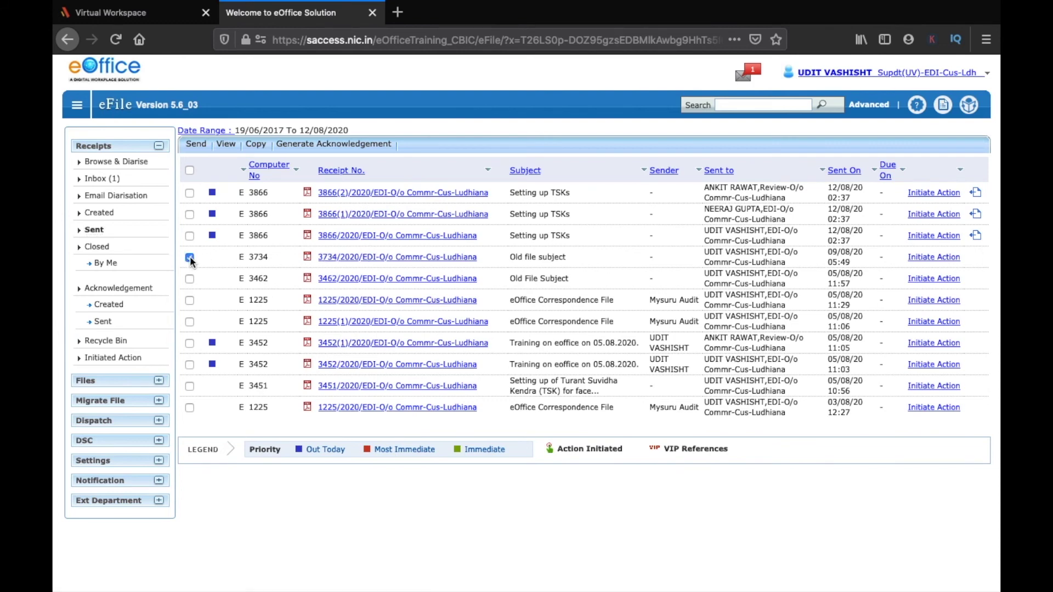
left_click(196, 144)
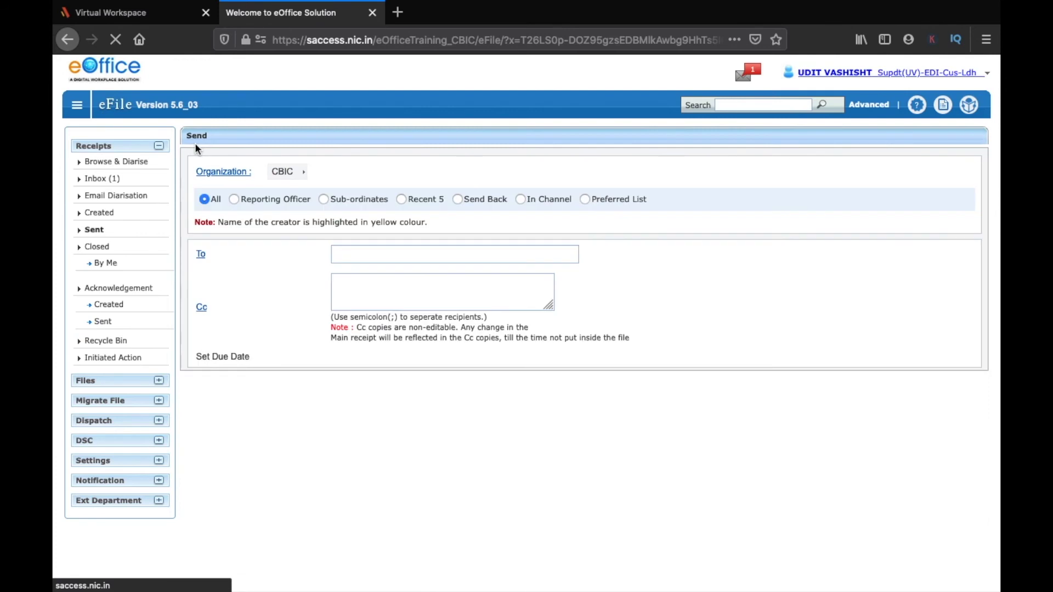
left_click(303, 253)
type("ankit")
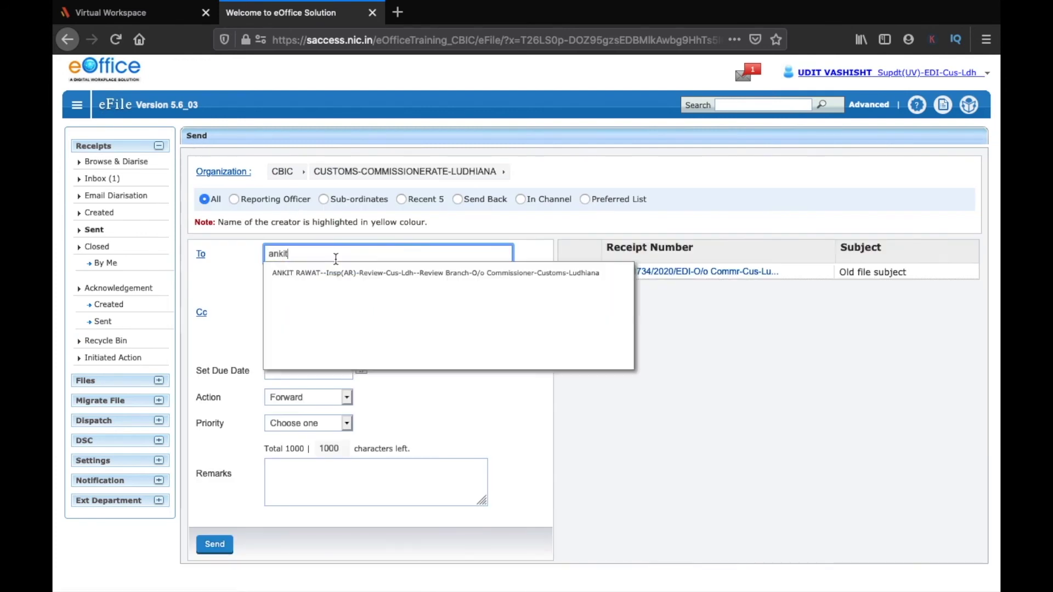
left_click(329, 264)
left_click(217, 547)
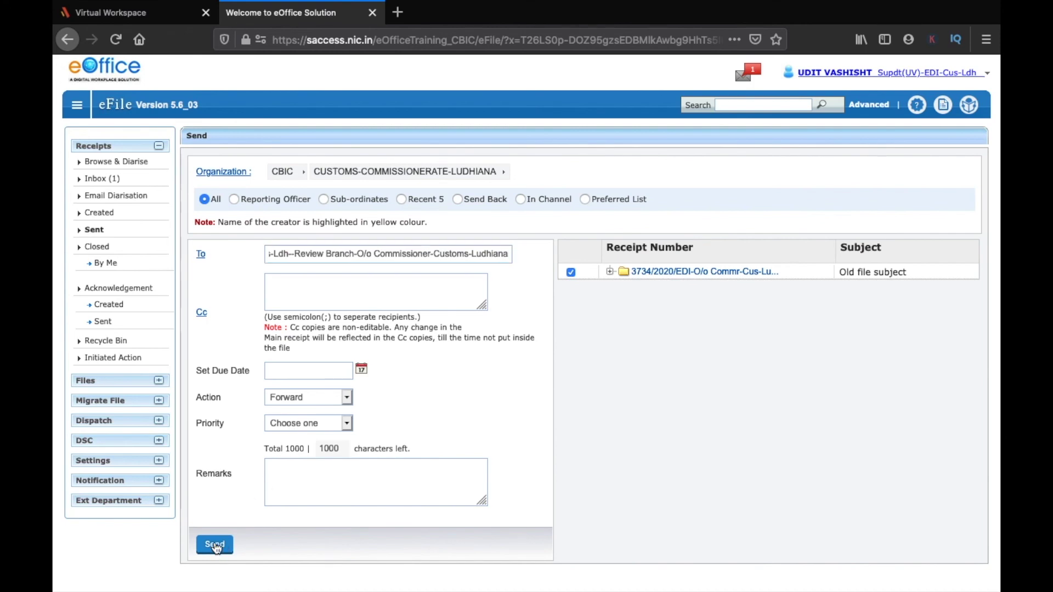